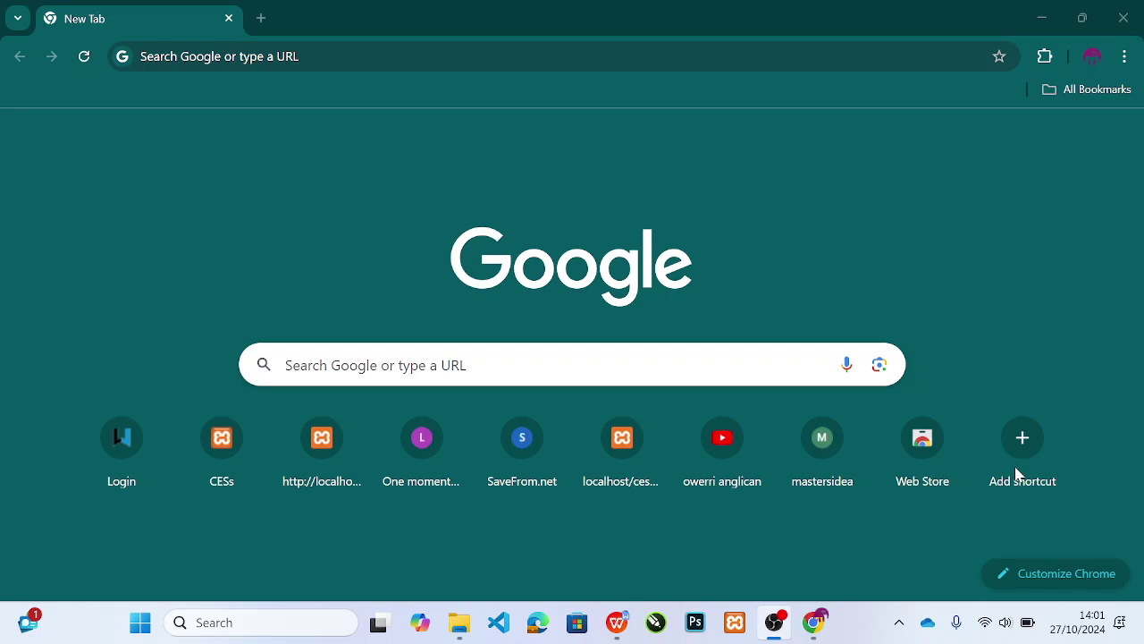
- Back in Chrome, run a Google search for 'python' from the address bar
key("super")
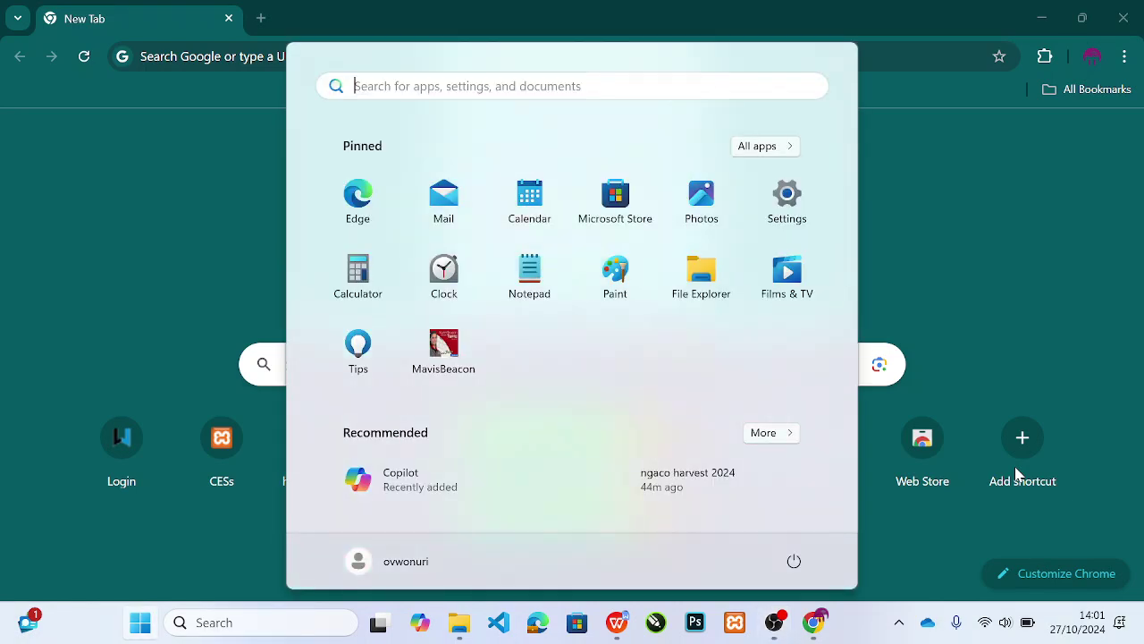
key("super")
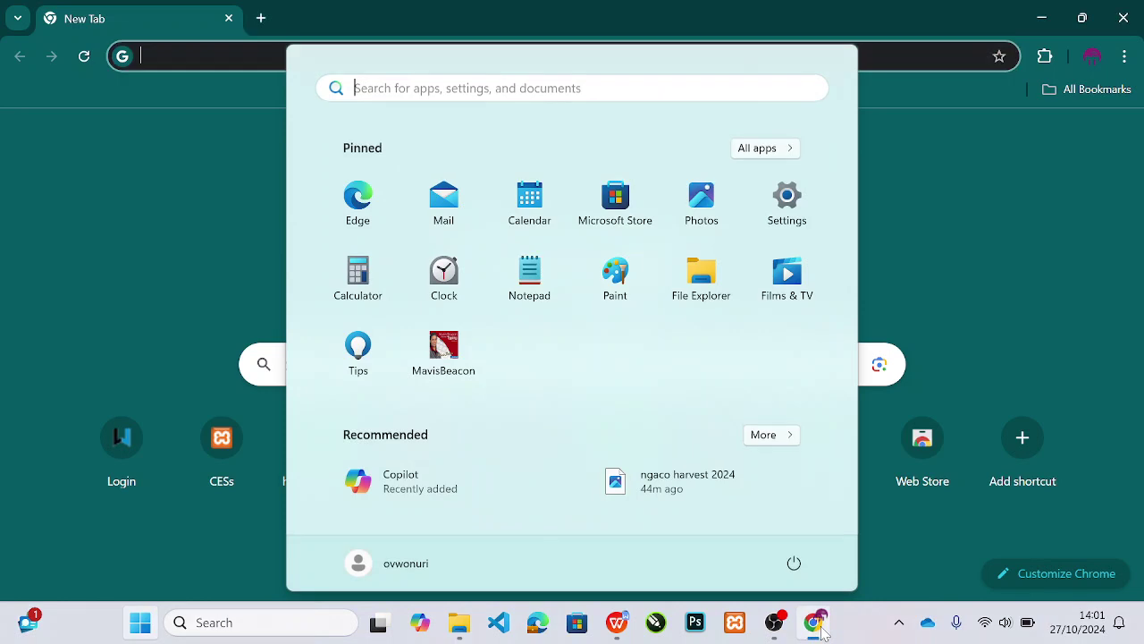
left_click(500, 51)
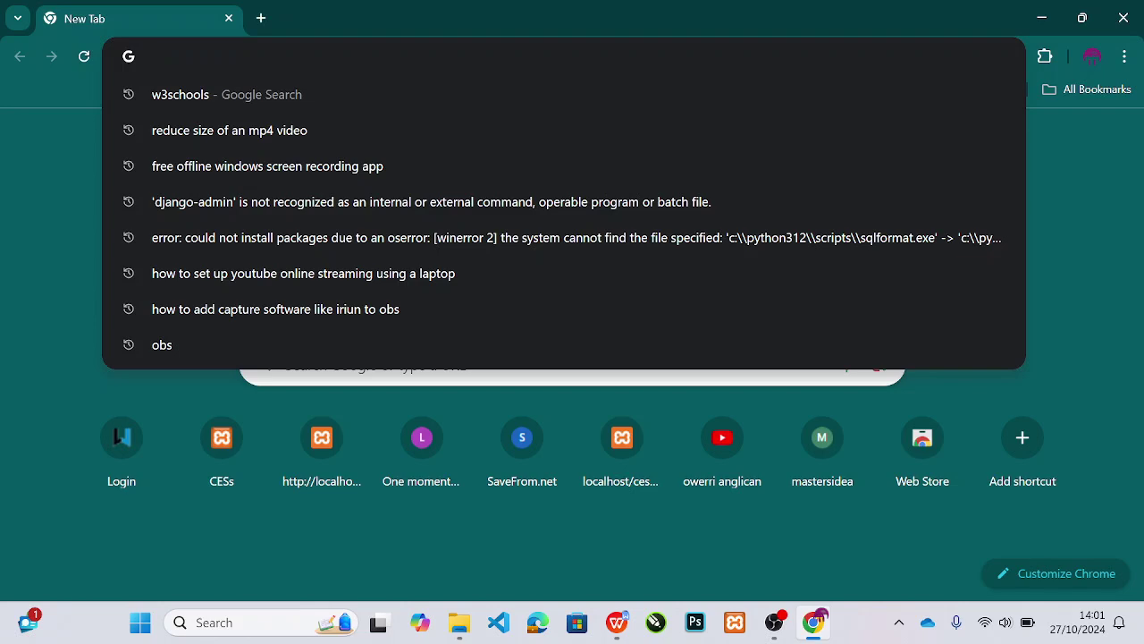
type("python")
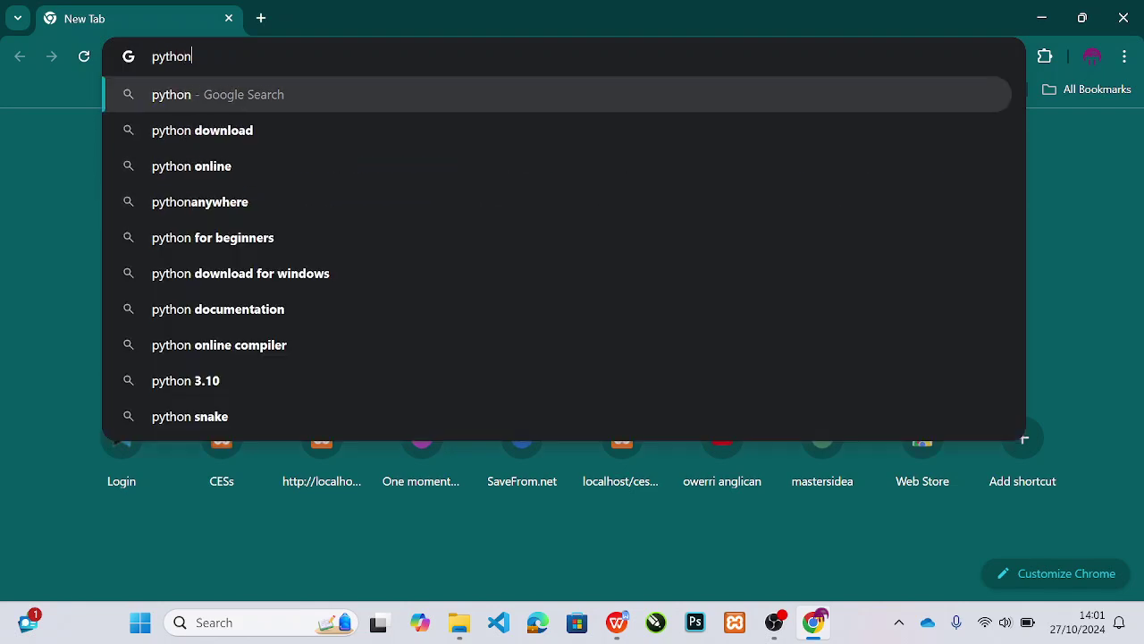
key("Return")
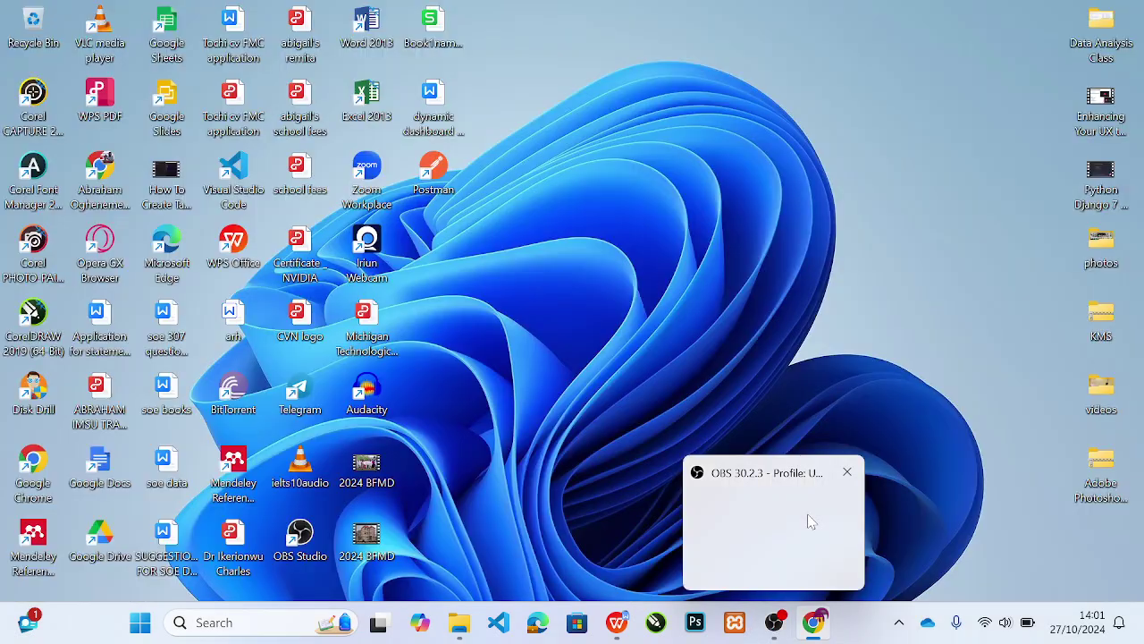
- Dismiss the Start menu and go to python.org's Downloads page offering Python 3.13.0
left_click(807, 515)
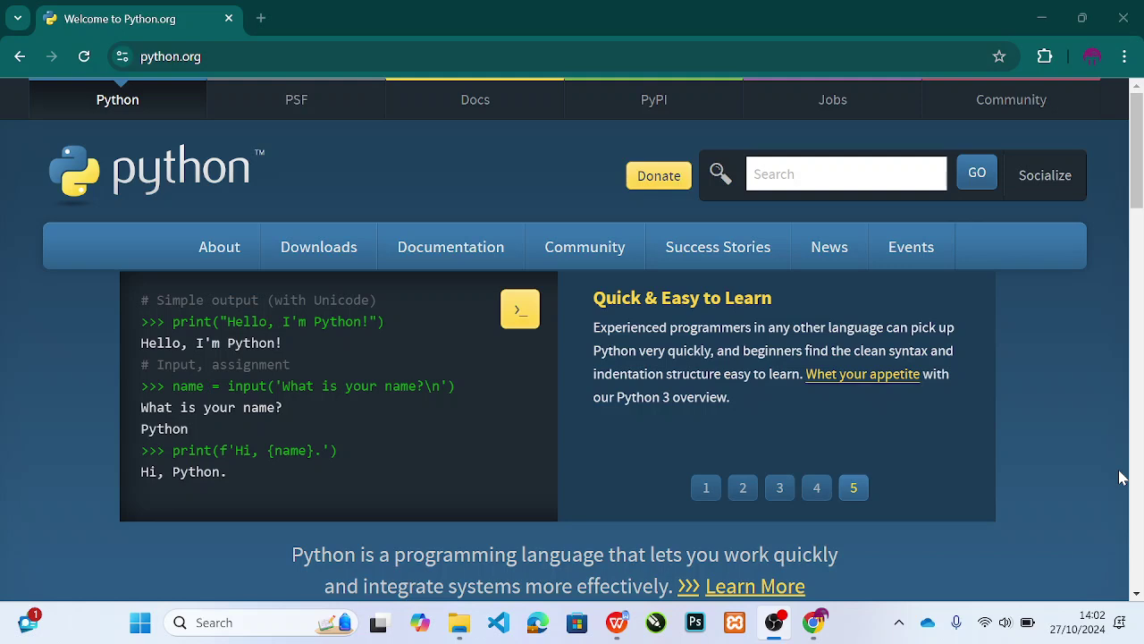
key("super")
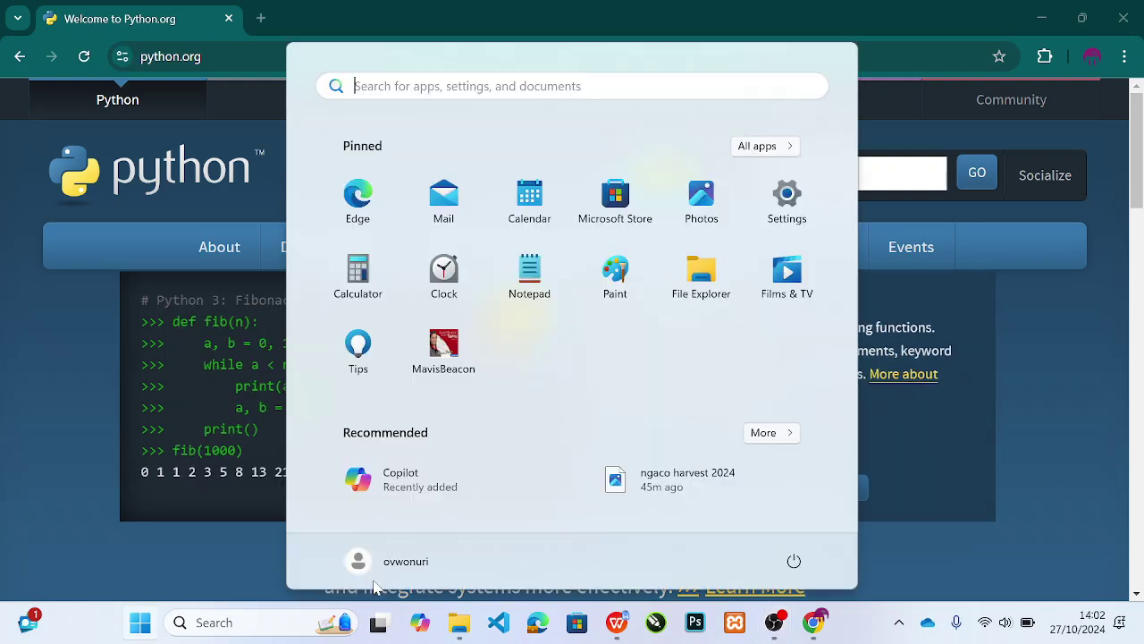
left_click(814, 622)
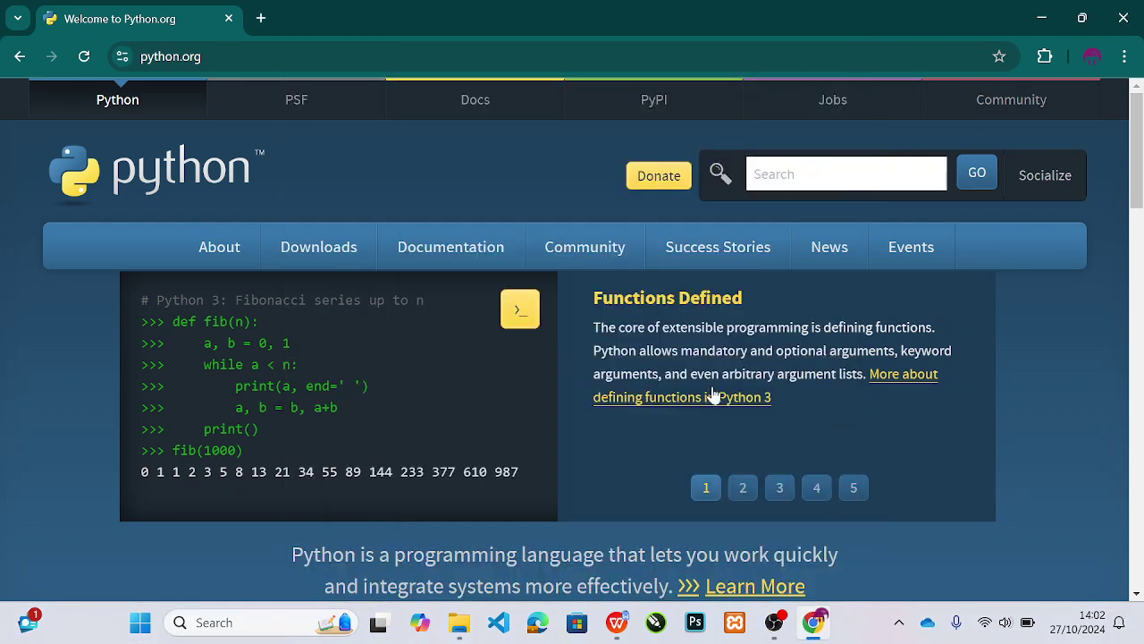
mouse_move(322, 251)
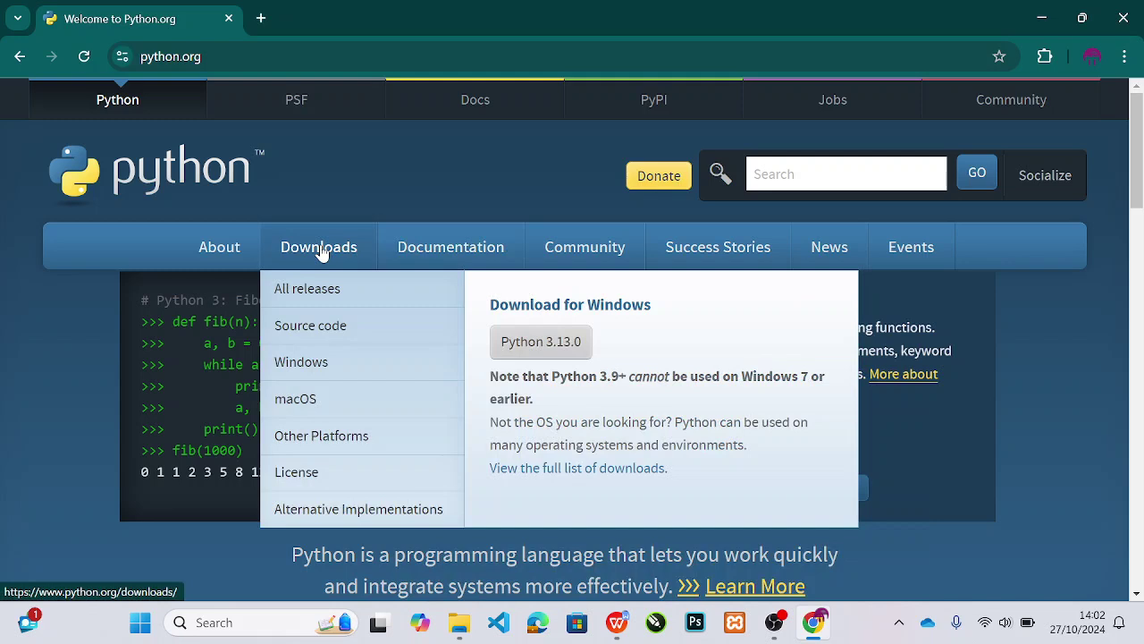
left_click(322, 251)
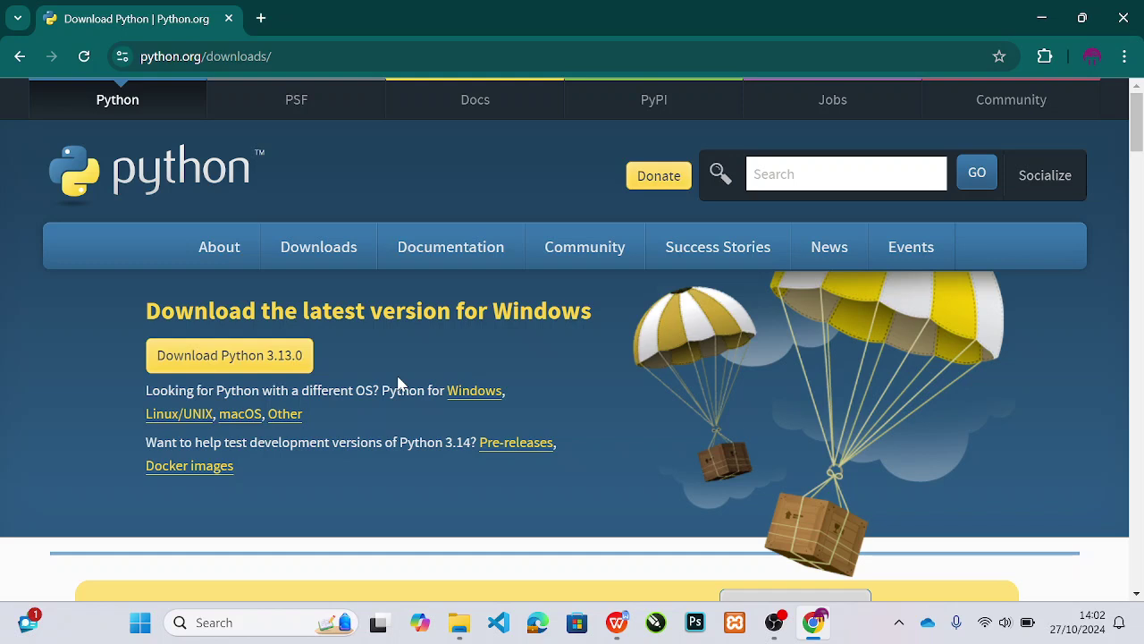
- Download python-3.13.0-amd64.exe and show it in its folder from Chrome's download bubble
left_click(243, 363)
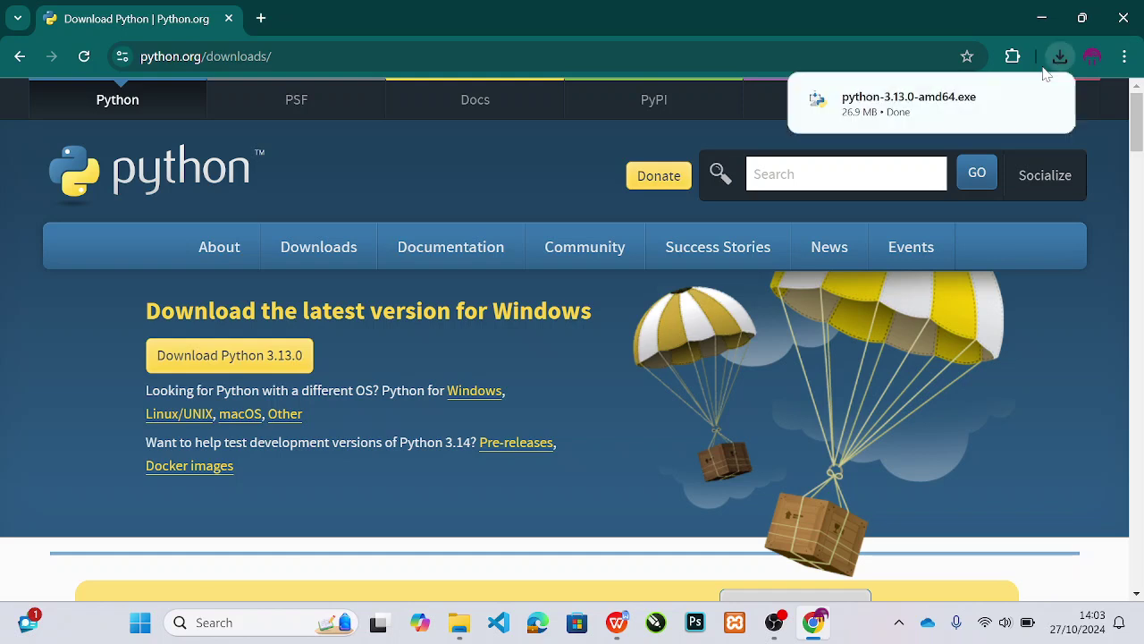
mouse_move(1037, 96)
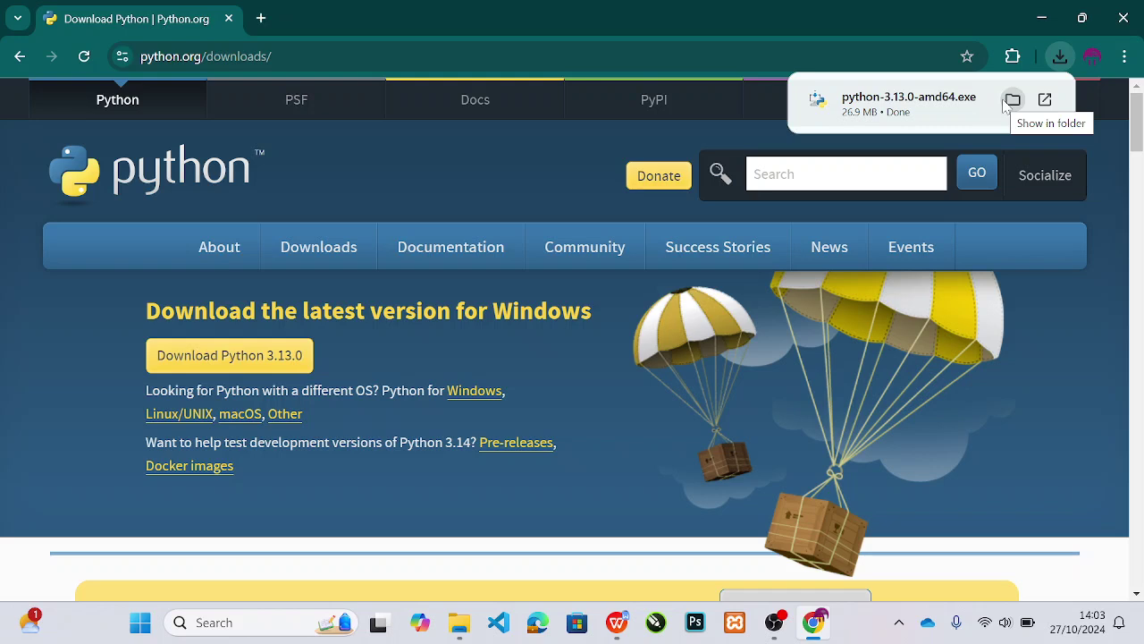
left_click(1014, 101)
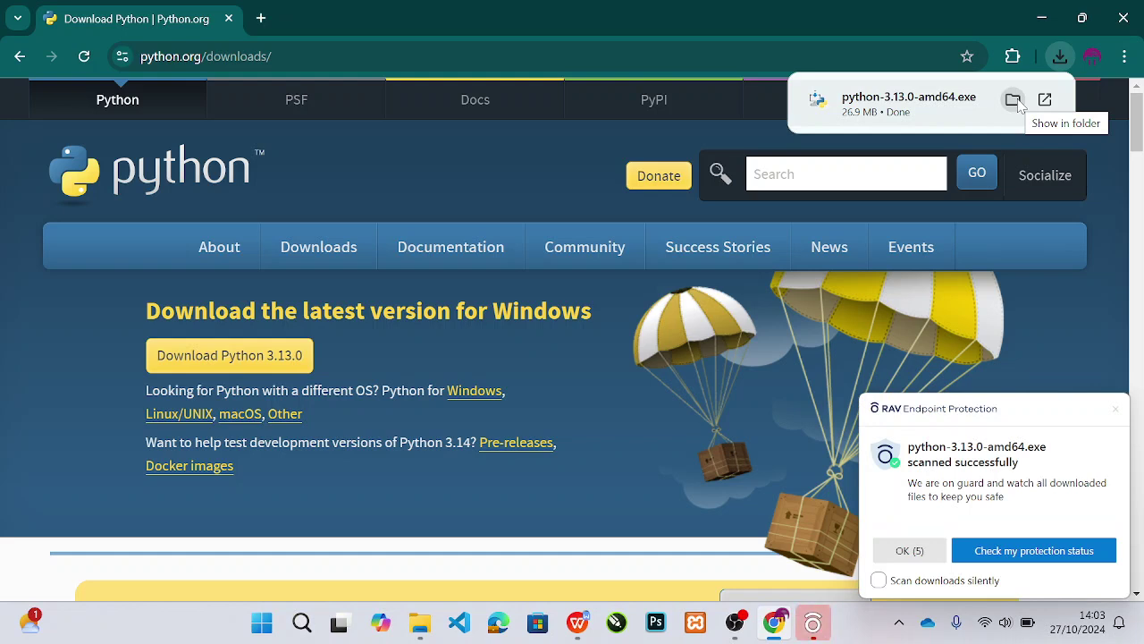
- In the Downloads folder, run python-3.13.0-amd64 as administrator
left_click(1013, 100)
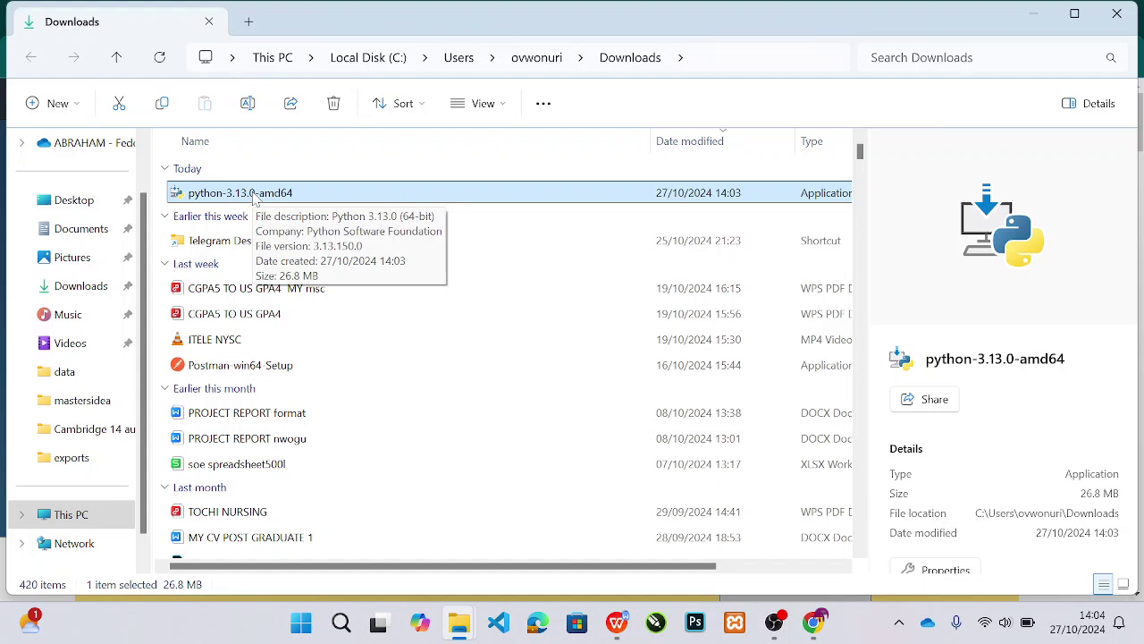
right_click(255, 196)
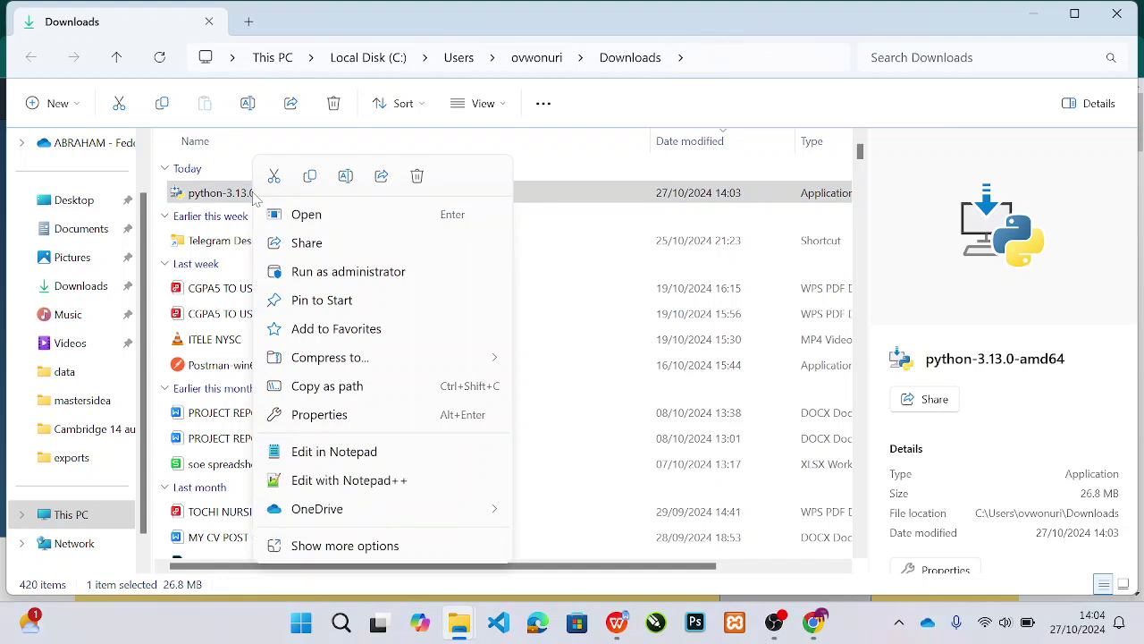
left_click(308, 272)
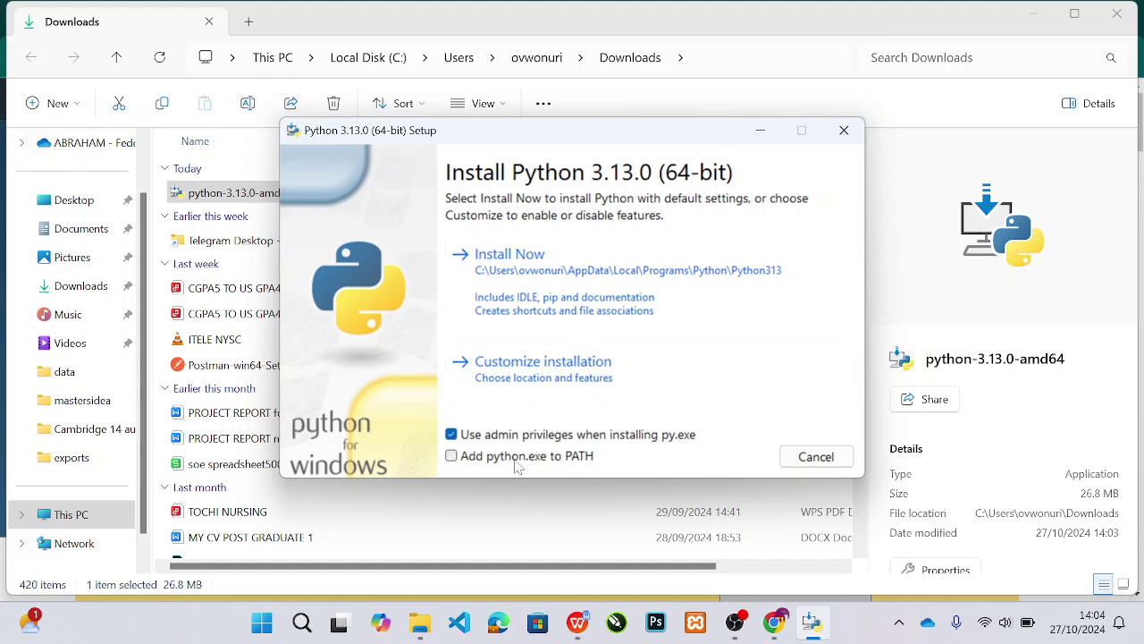
- Start Install Now, cancel and confirm with Yes, then close the 'Setup failed' window
left_click(573, 274)
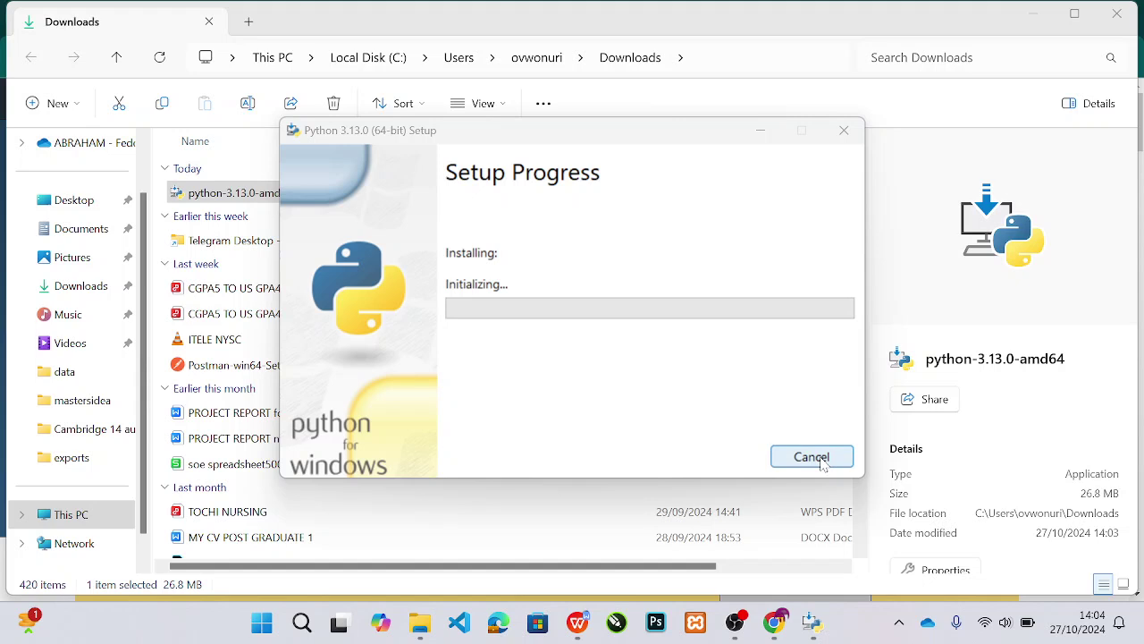
left_click(822, 462)
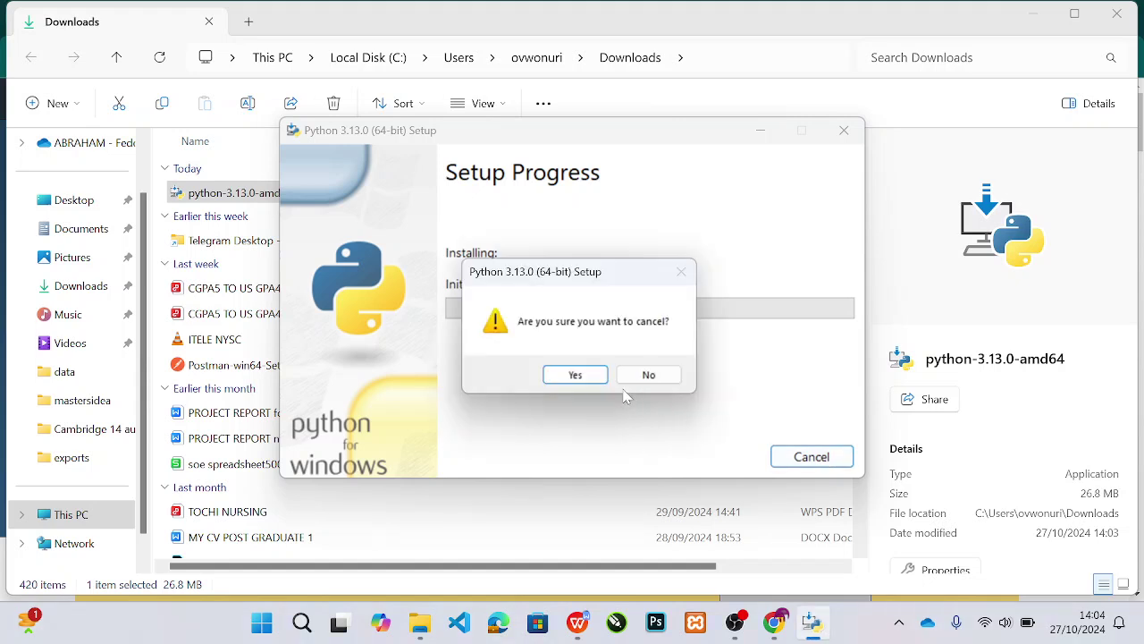
left_click(585, 376)
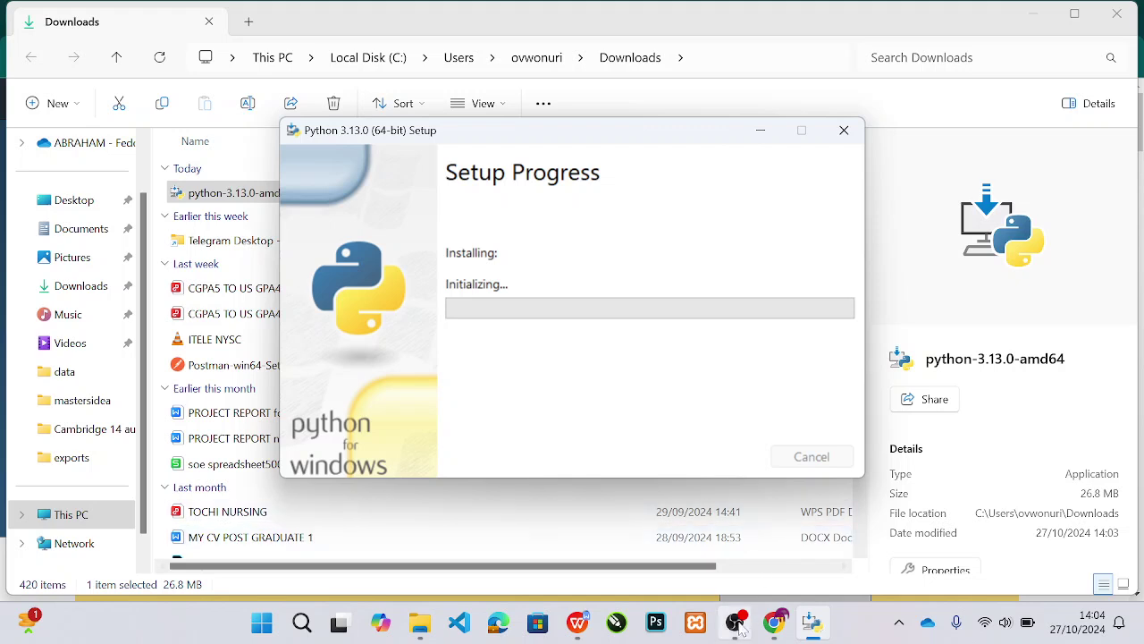
mouse_move(739, 628)
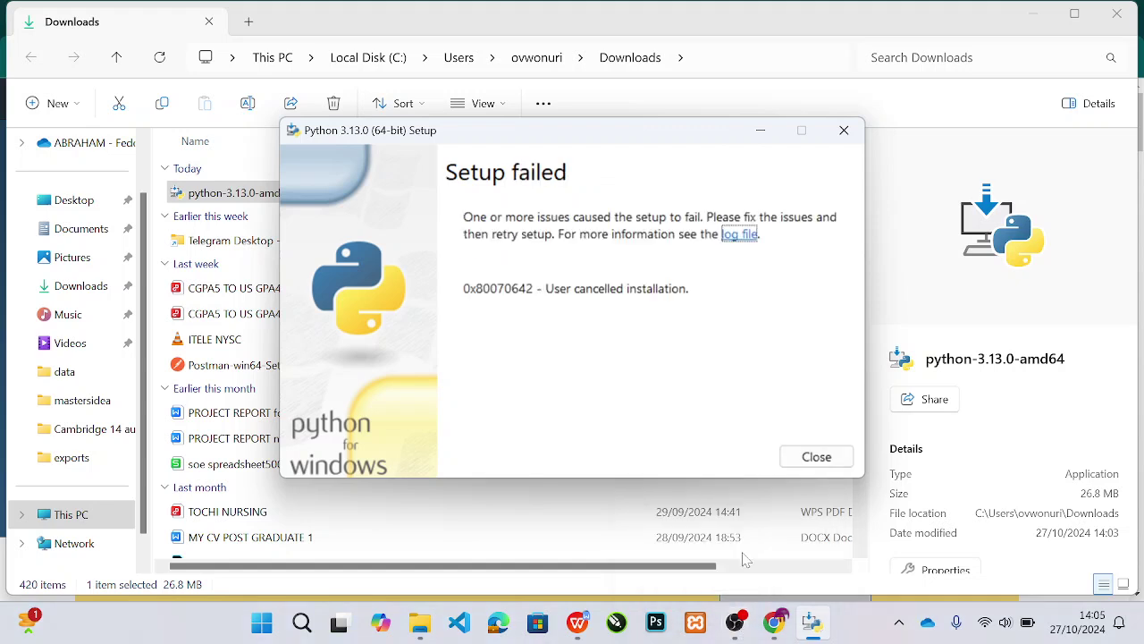
left_click(816, 456)
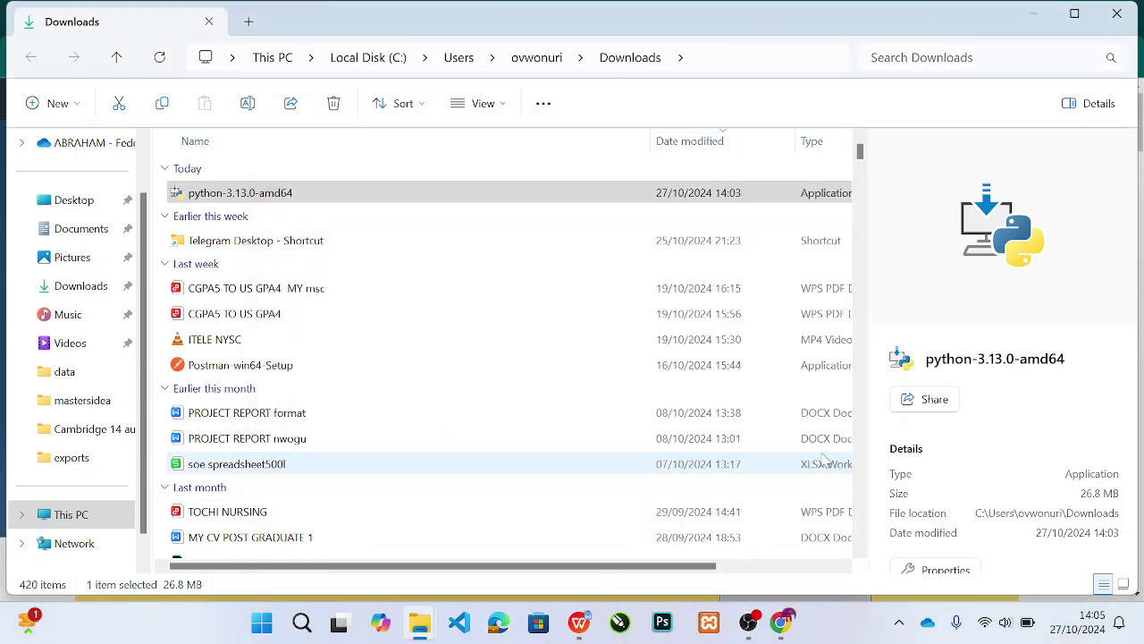
- Rerun python-3.13.0-amd64 as administrator, approve UAC, and enable 'Add python.exe to PATH'
left_click(234, 198)
right_click(235, 201)
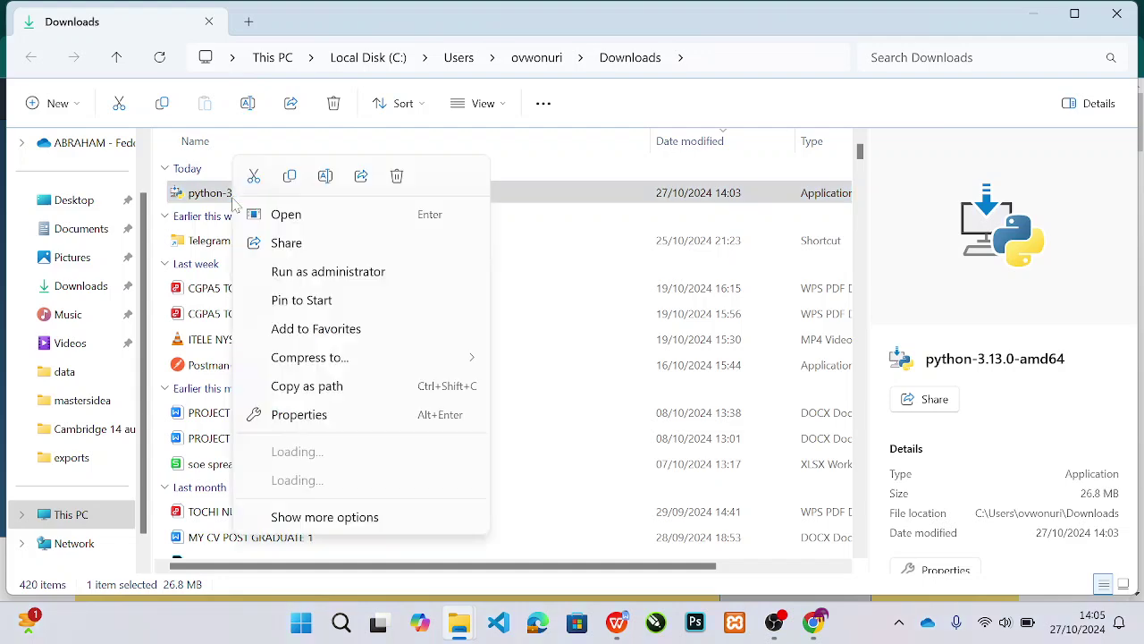
left_click(353, 273)
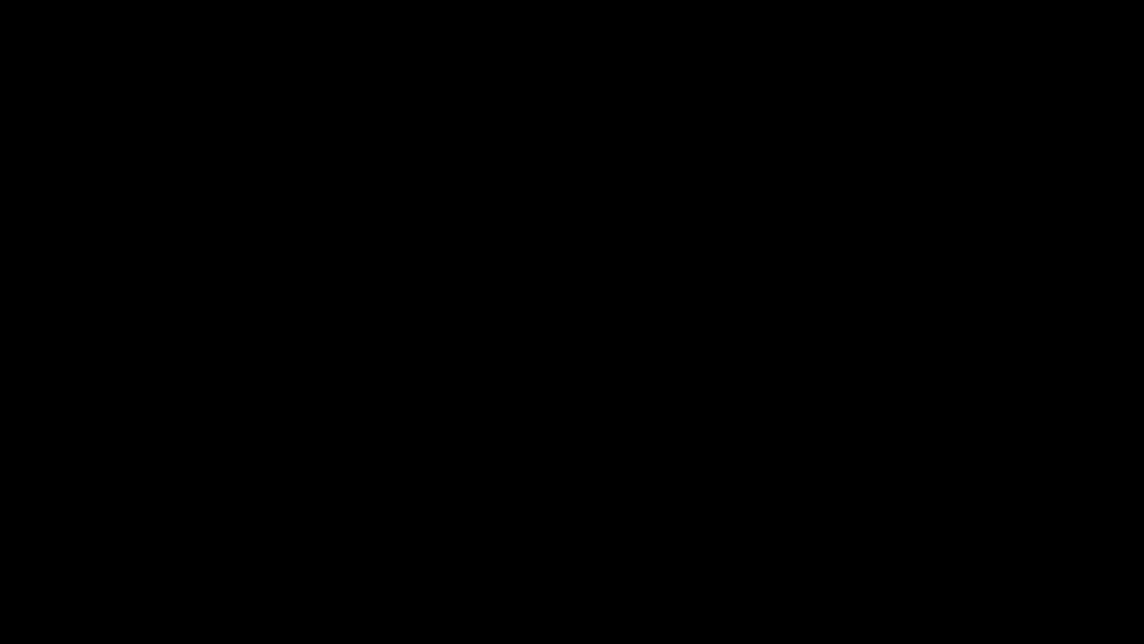
left_click(509, 471)
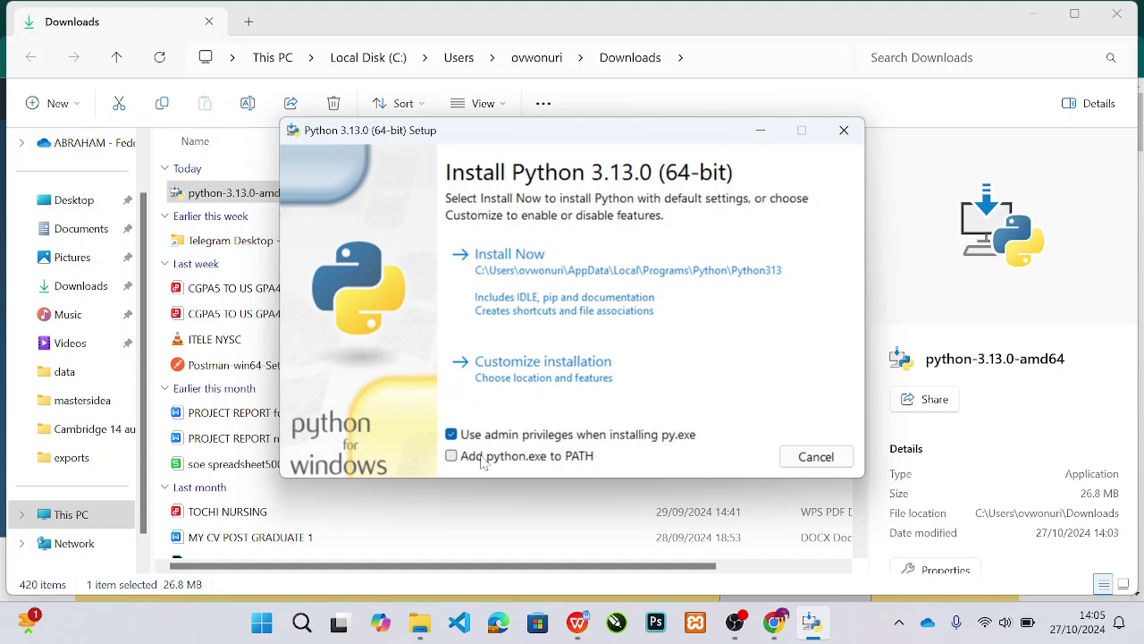
left_click(482, 458)
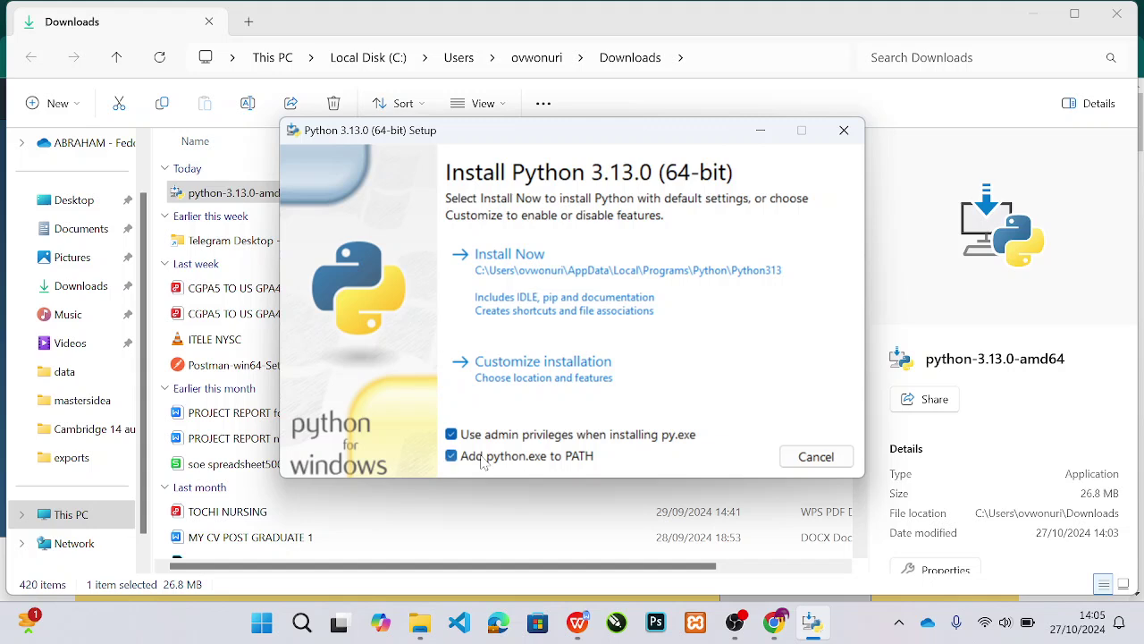
- Run Install Now and let Python 3.13.0 install until 'Setup was successful' appears
left_click(553, 282)
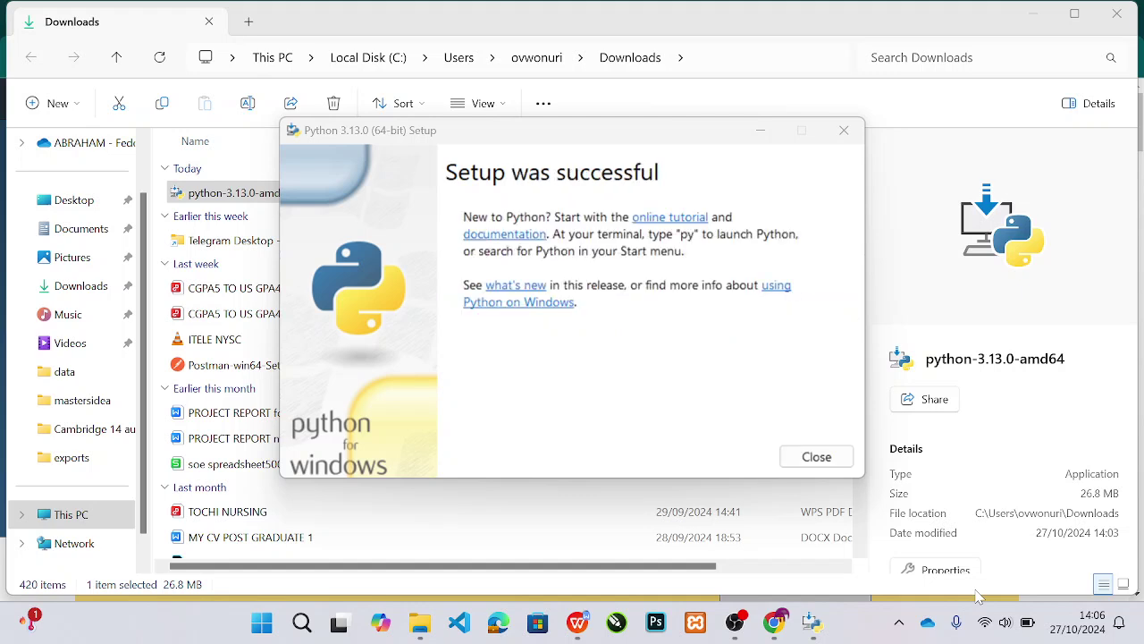
- Close the finished installer, minimize File Explorer, and open a new Chrome tab
left_click(816, 457)
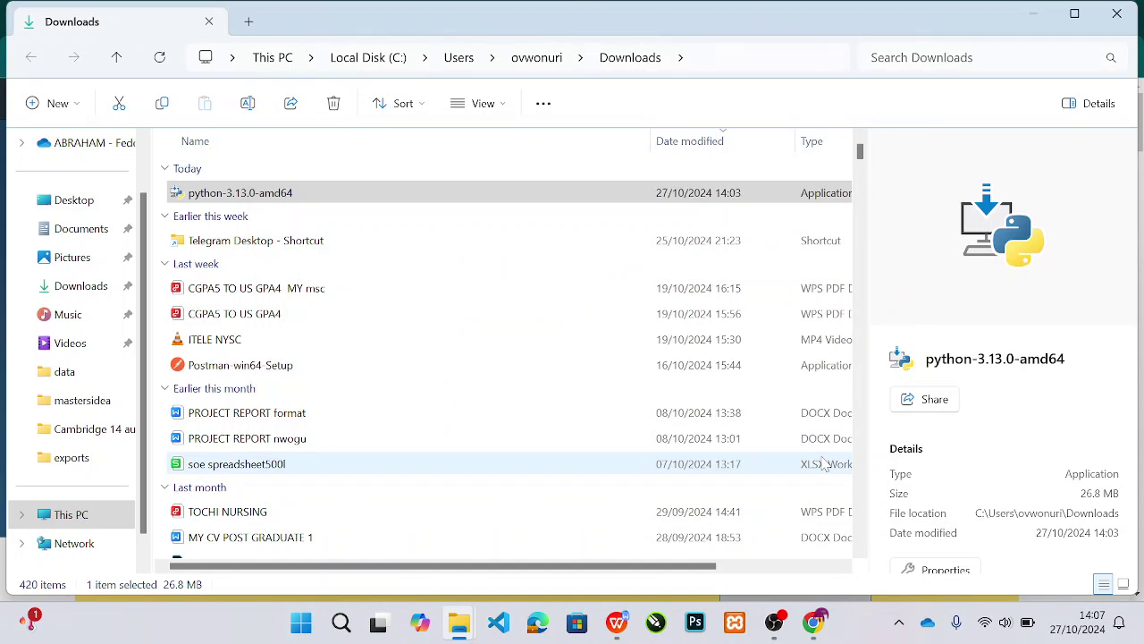
left_click(1035, 16)
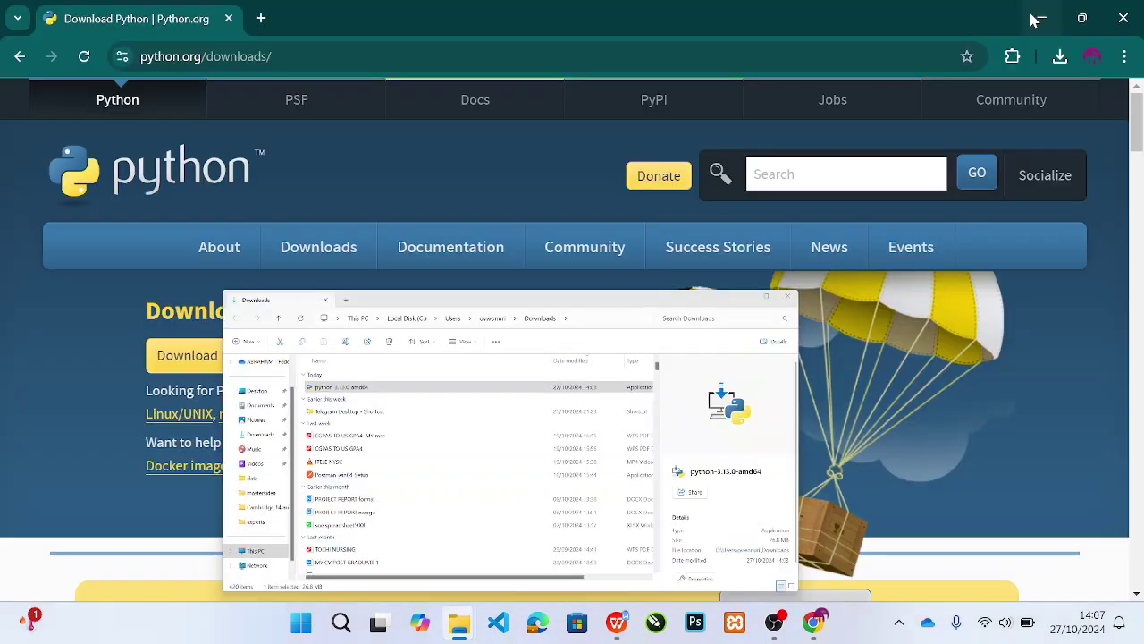
left_click(260, 18)
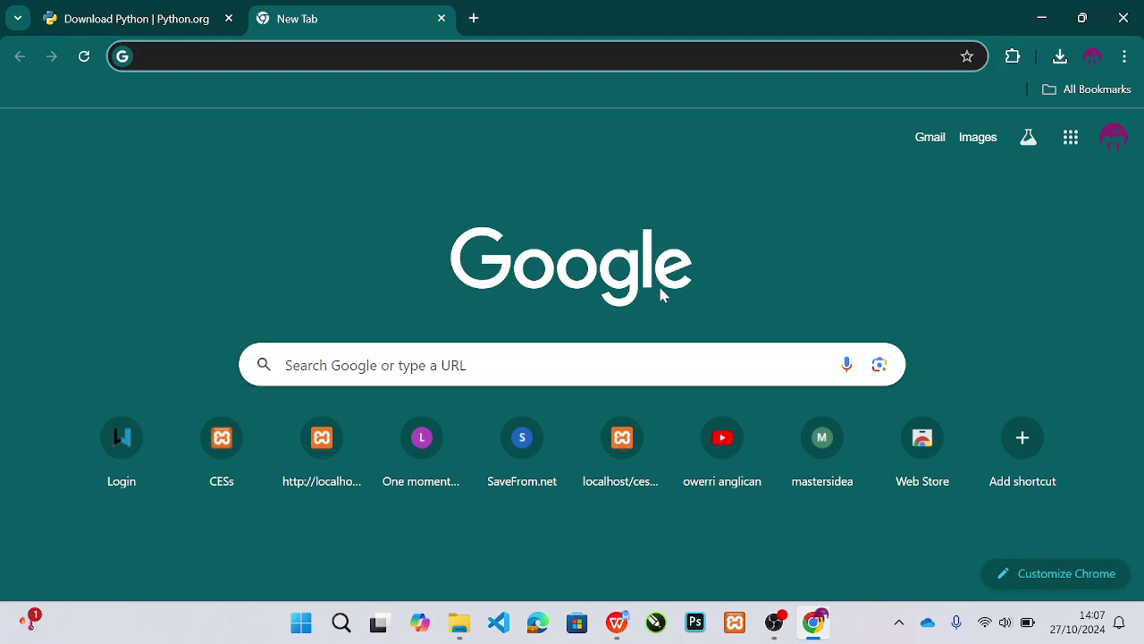
- Go to the YouTube channel suggested for 'yout' and scroll through its videos
type("yout")
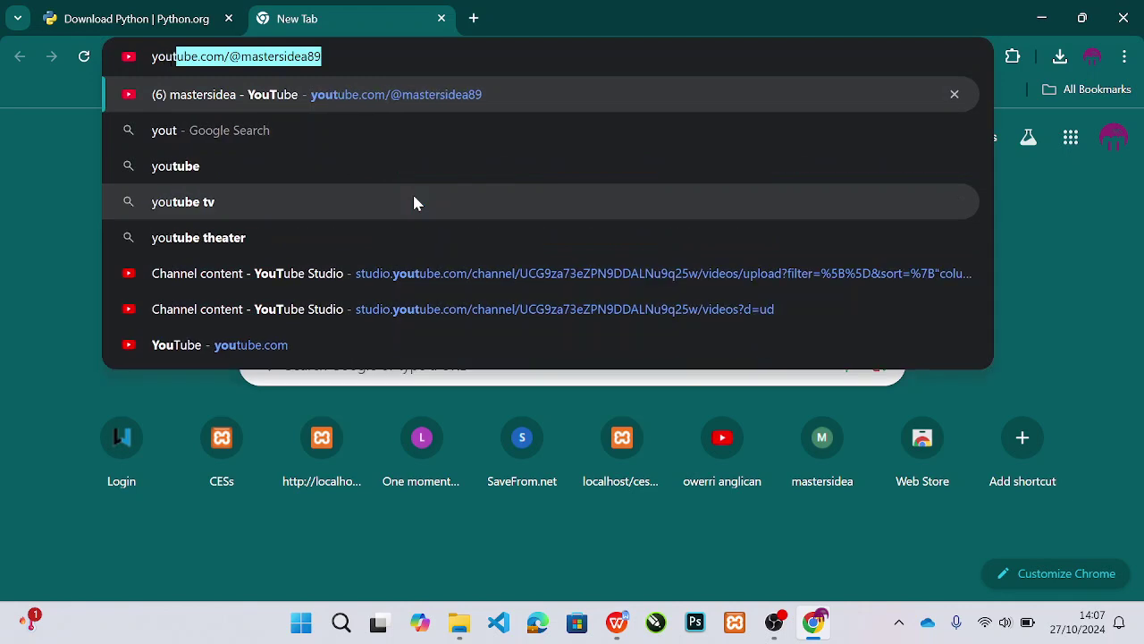
key("Return")
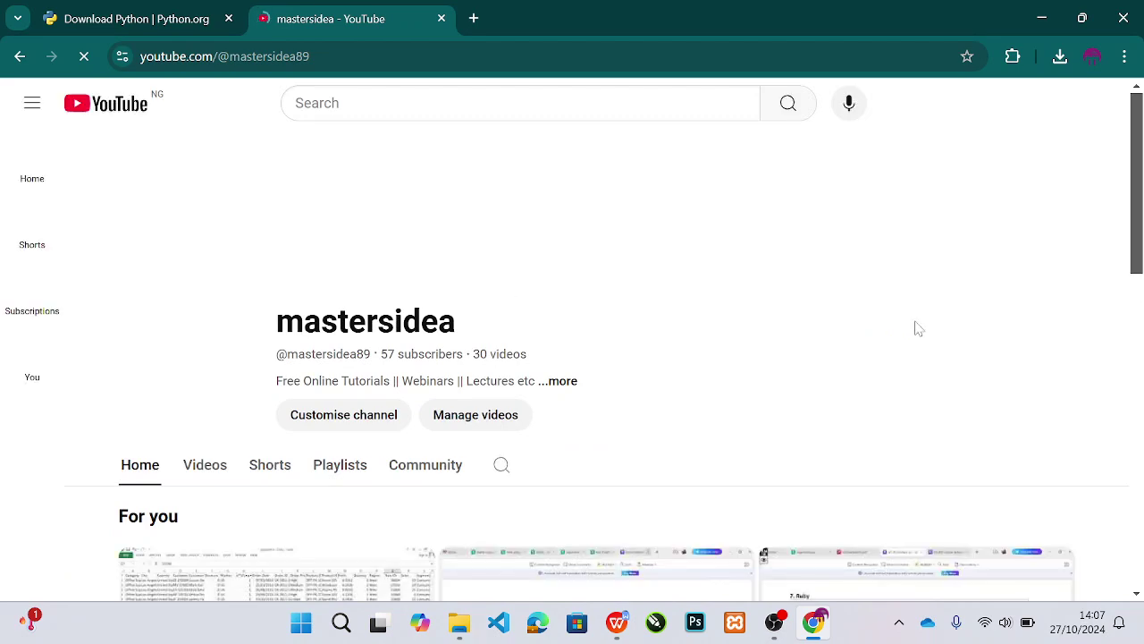
left_click_drag(1135, 169, 1131, 330)
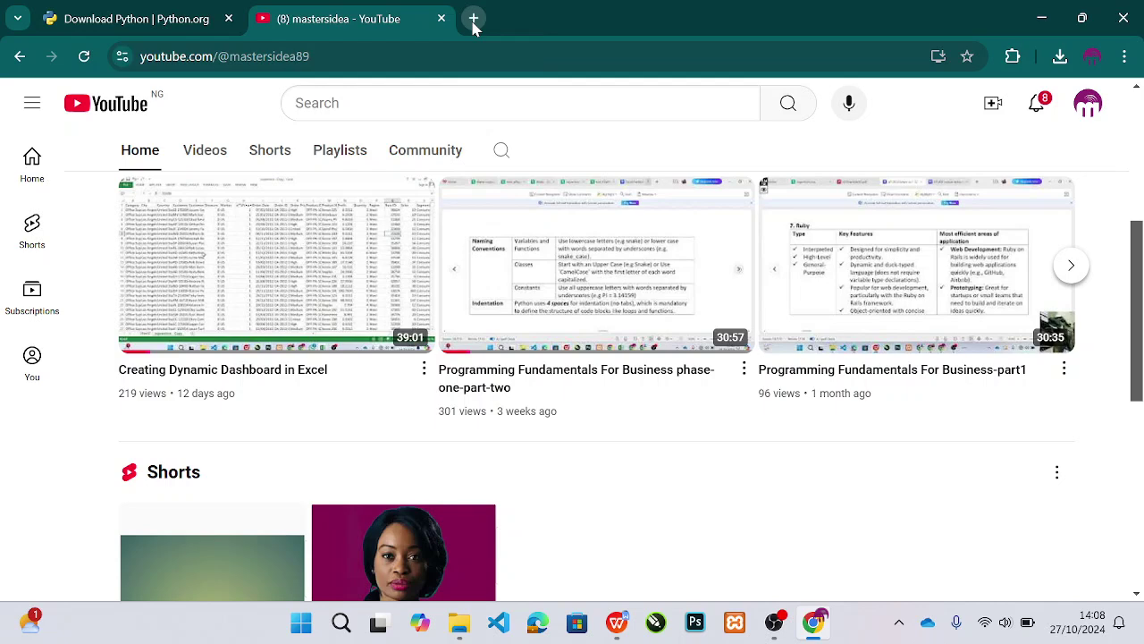
- Search Google for 'pycharm' in a new tab
left_click(474, 19)
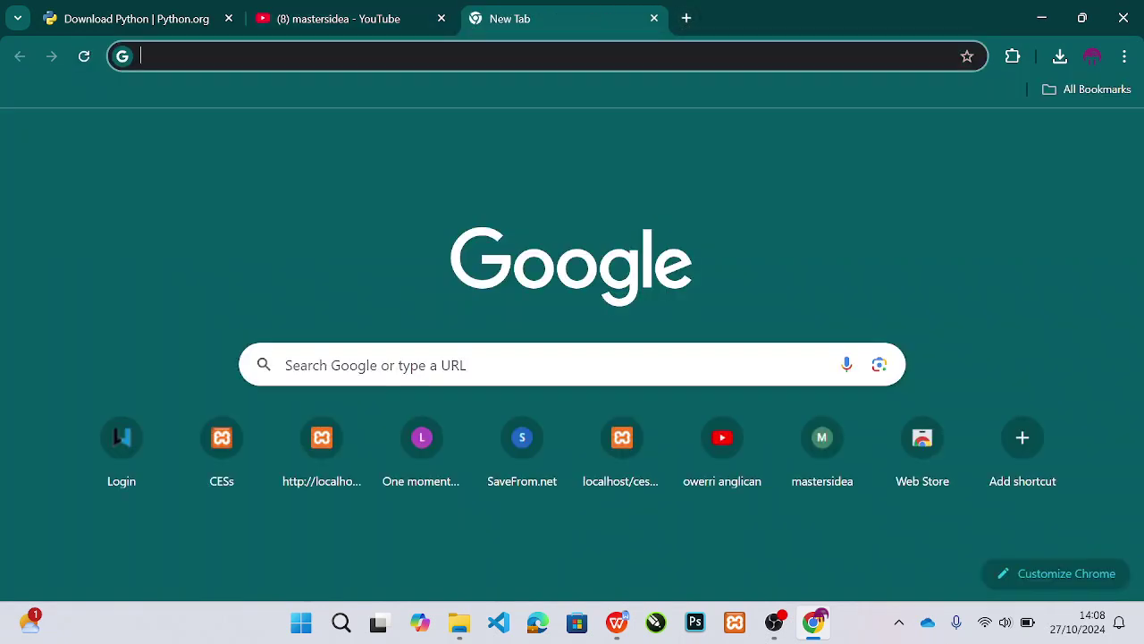
type("pyc")
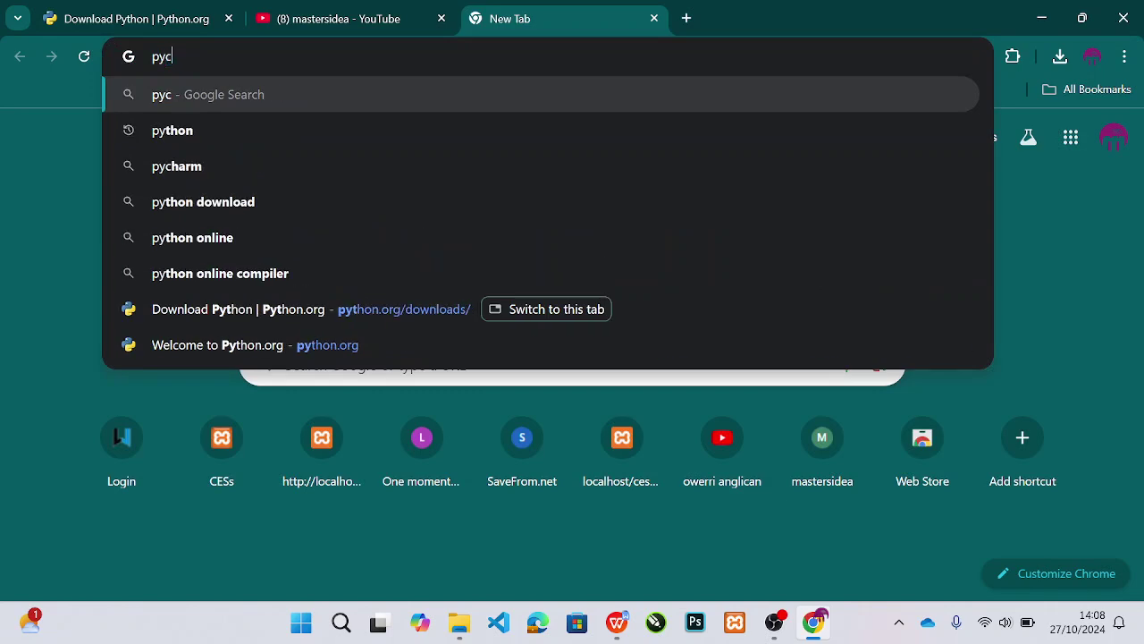
type("harm")
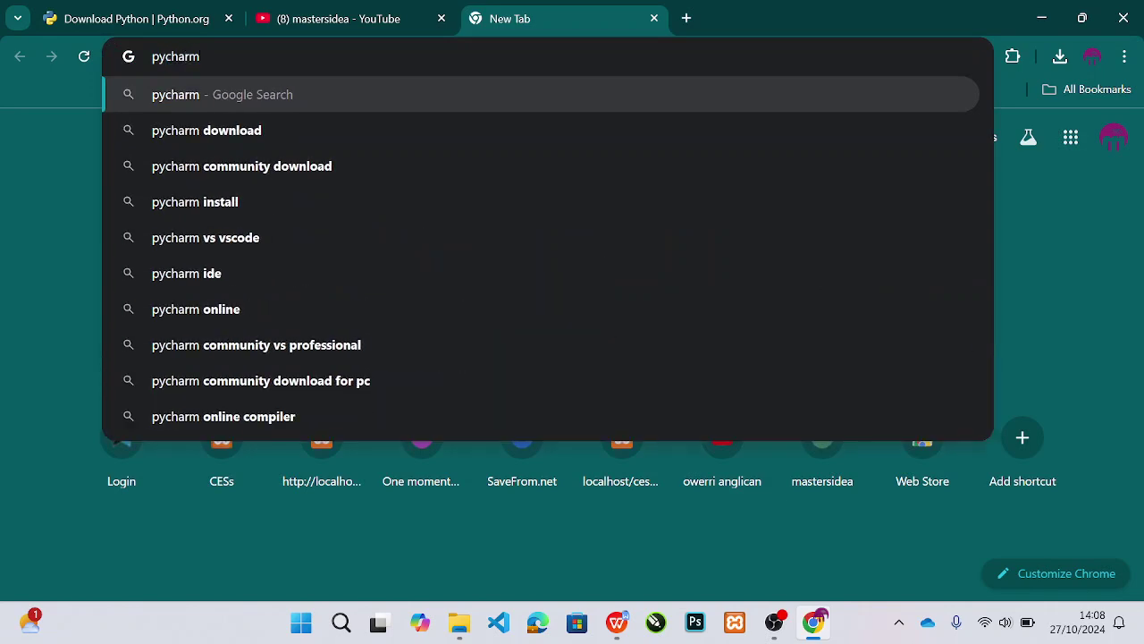
key("Return")
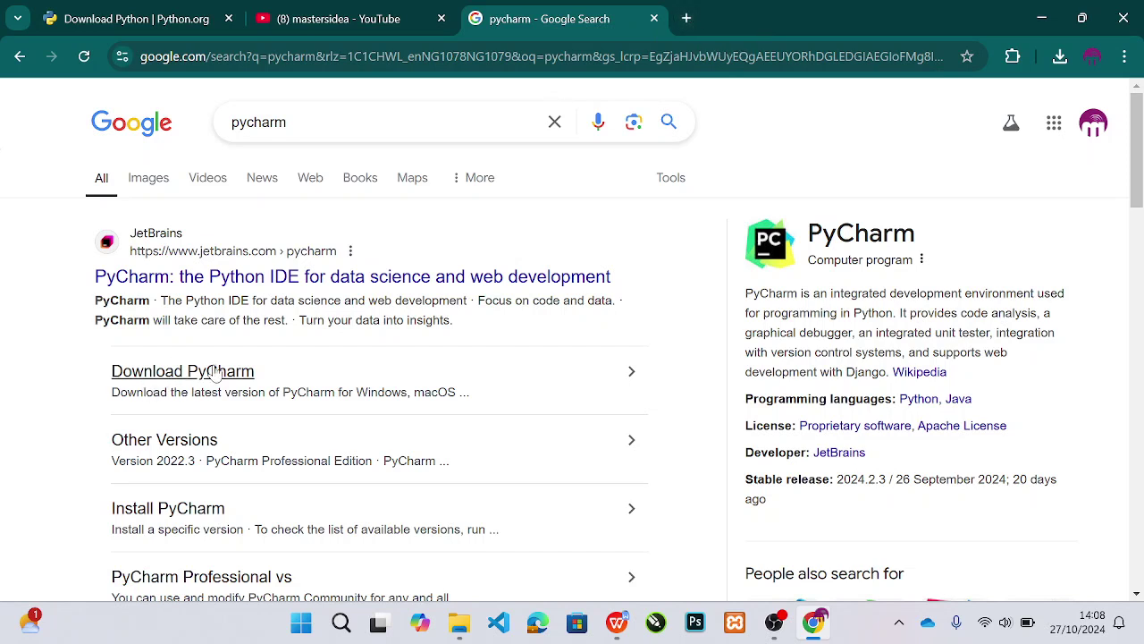
- Search Google for 'vscode' in another new tab
left_click(688, 19)
left_click(616, 54)
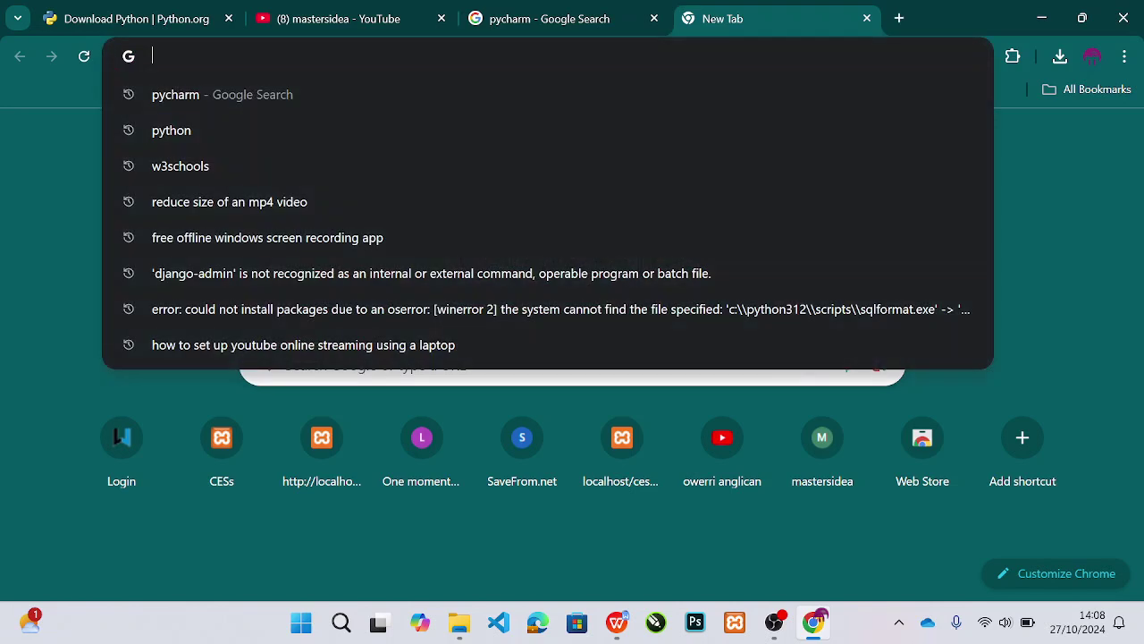
type("vsco")
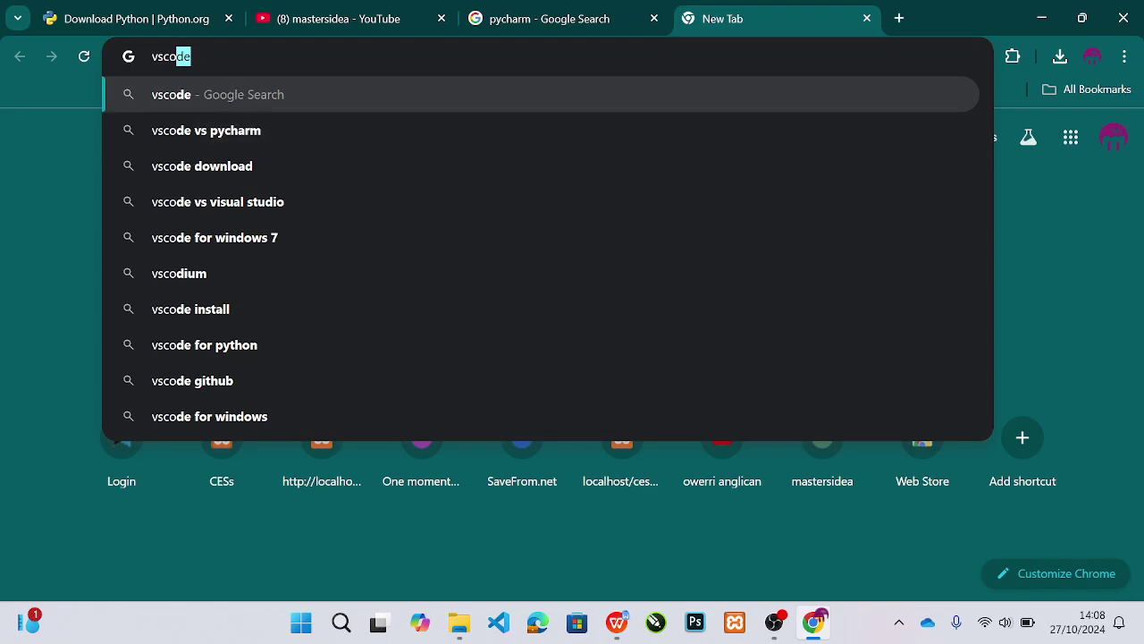
type("de")
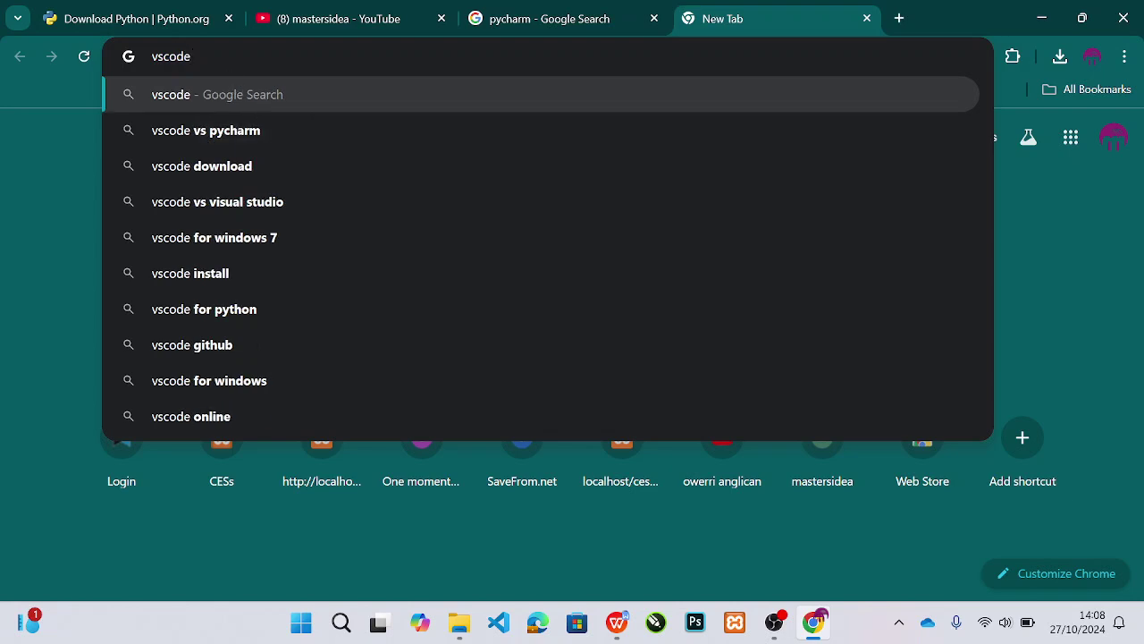
key("Return")
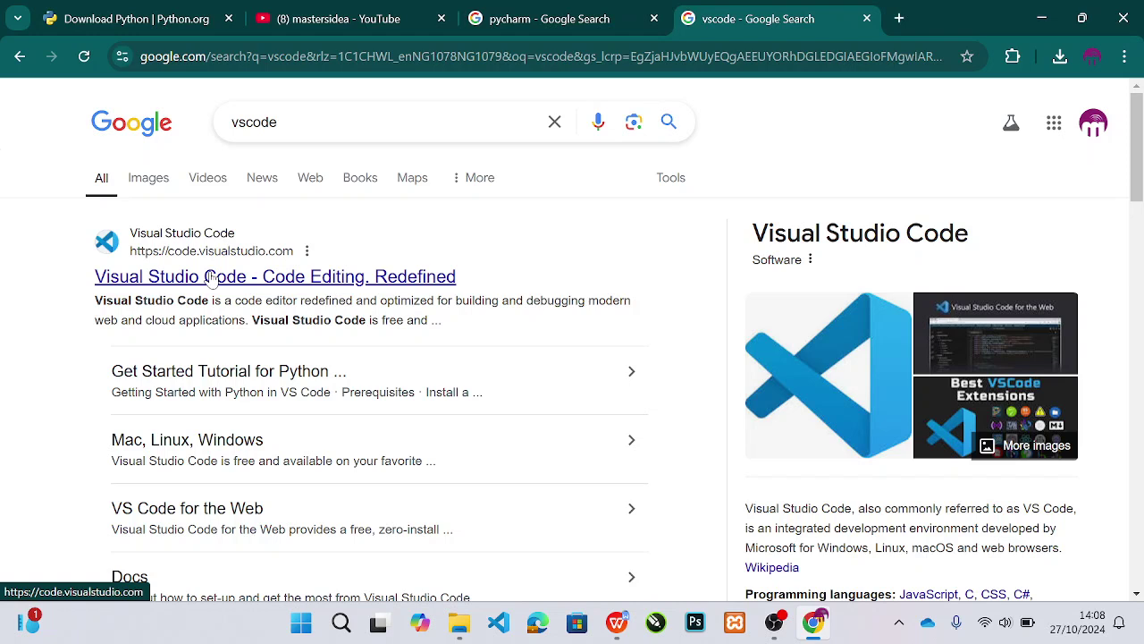
- Open the code.visualstudio.com result and scroll the Version 1.94 home page down and back to the top
left_click(210, 278)
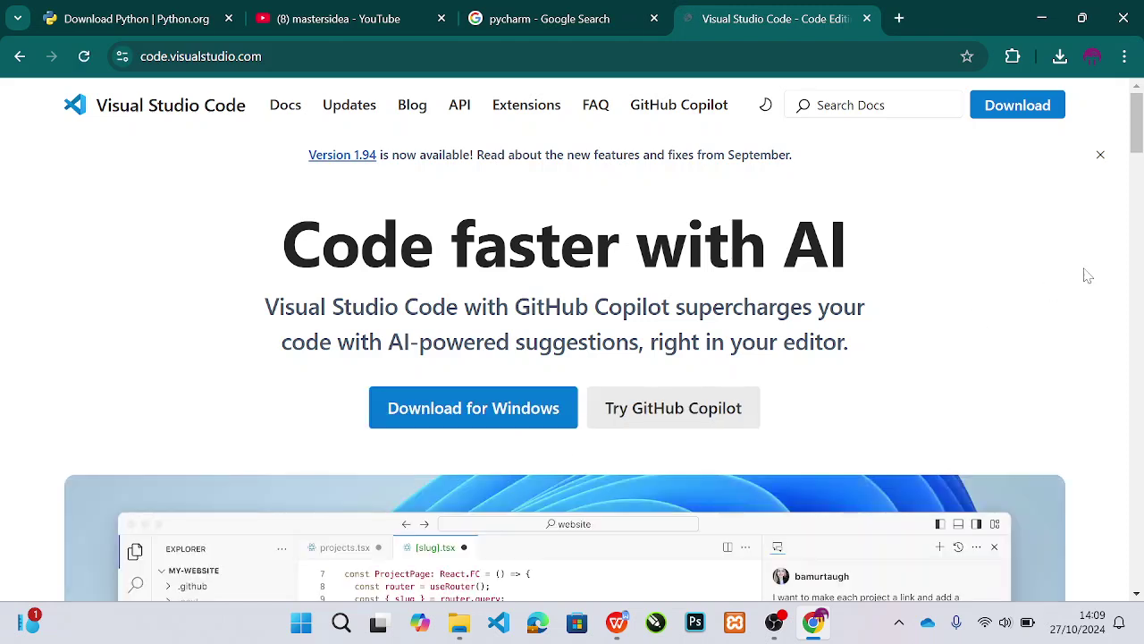
mouse_move(778, 628)
left_click(488, 409)
left_click_drag(1139, 131, 1124, 298)
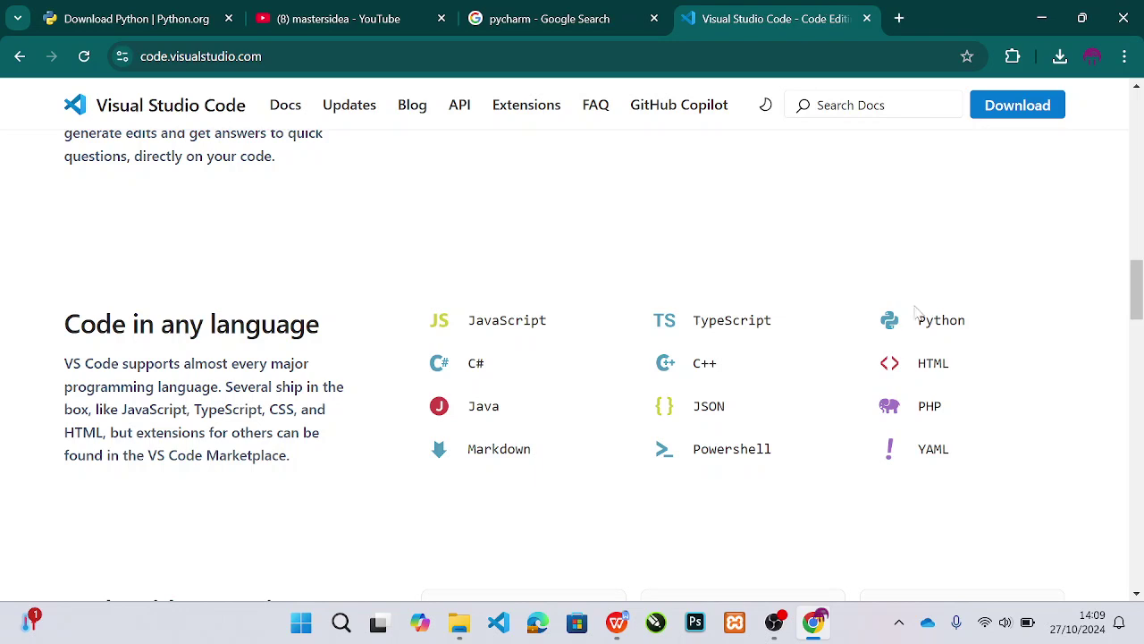
left_click(784, 633)
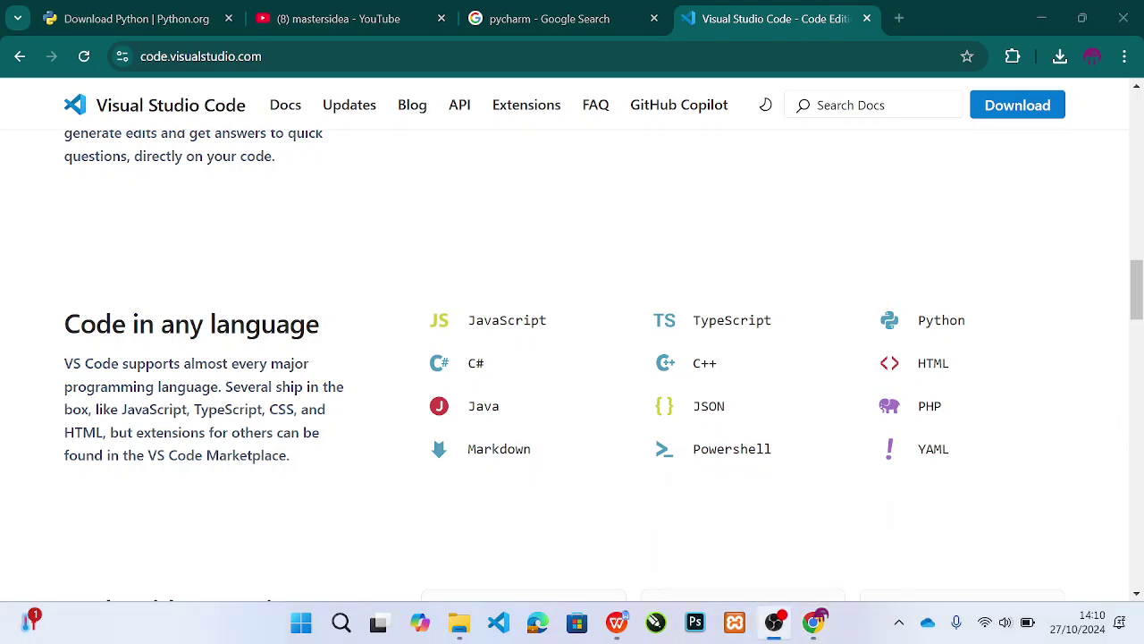
key("super")
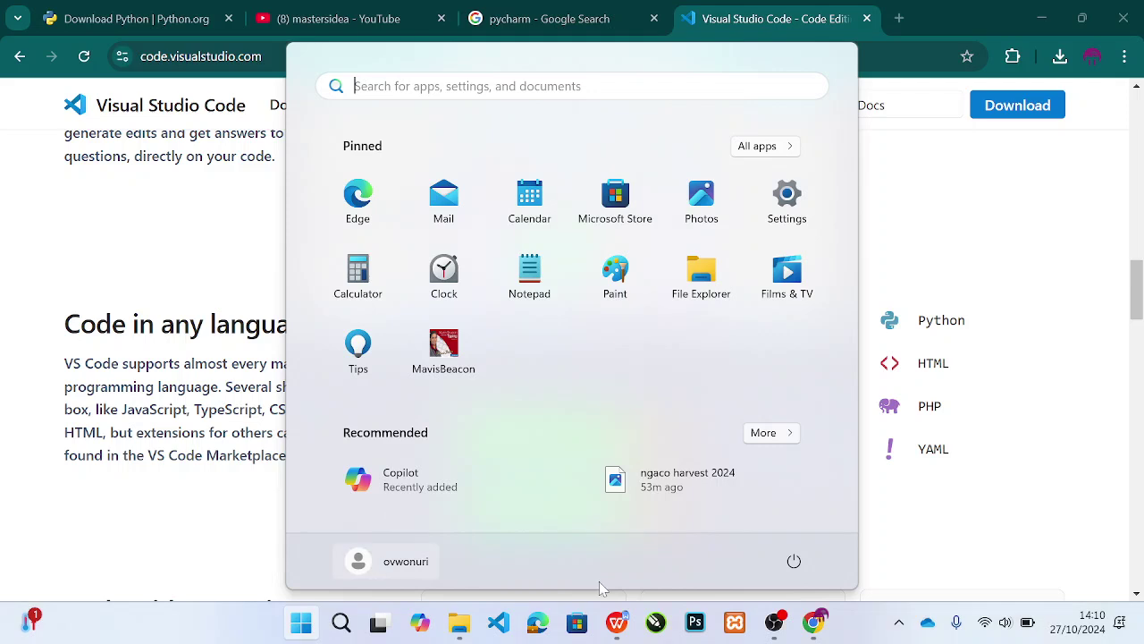
left_click(815, 621)
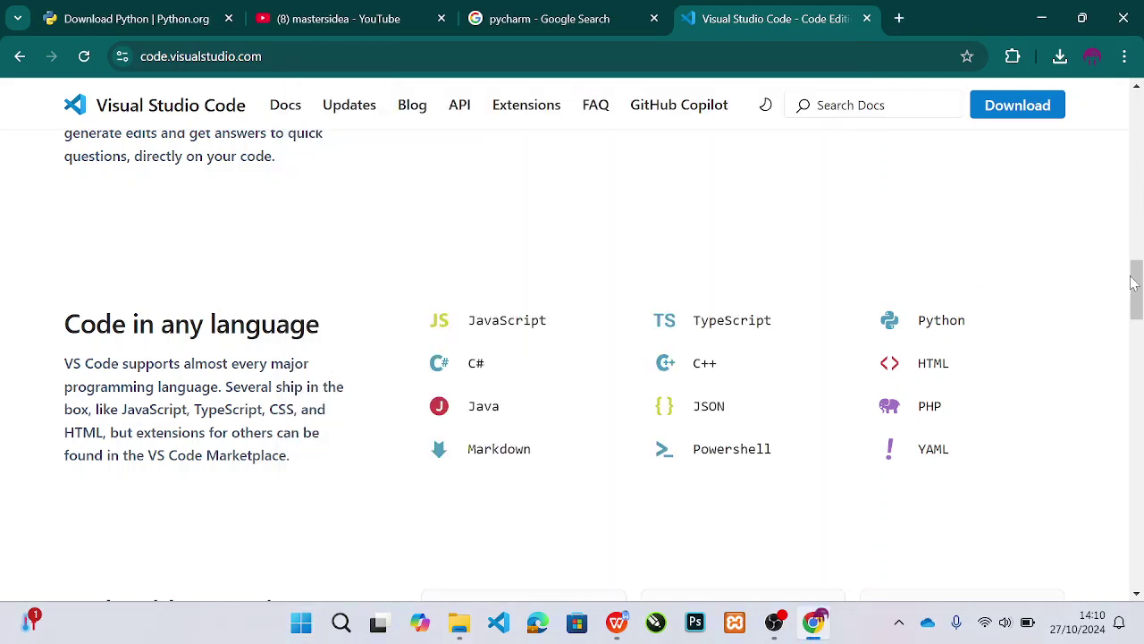
left_click_drag(1137, 288, 1139, 104)
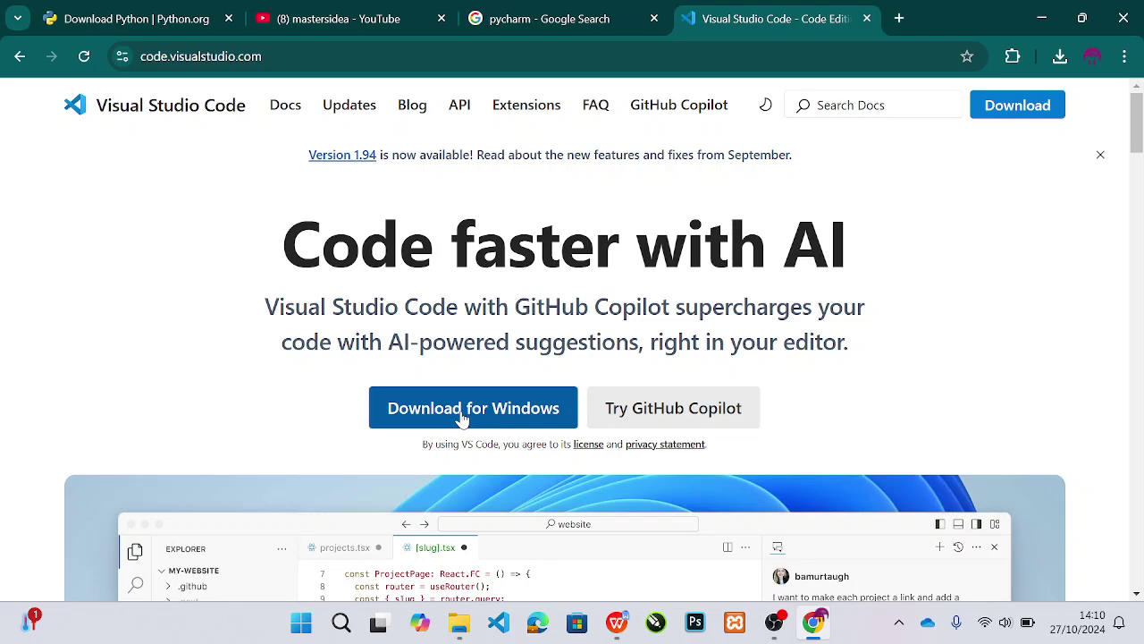
- Start the Windows installer download from the VS Code home page
left_click(463, 417)
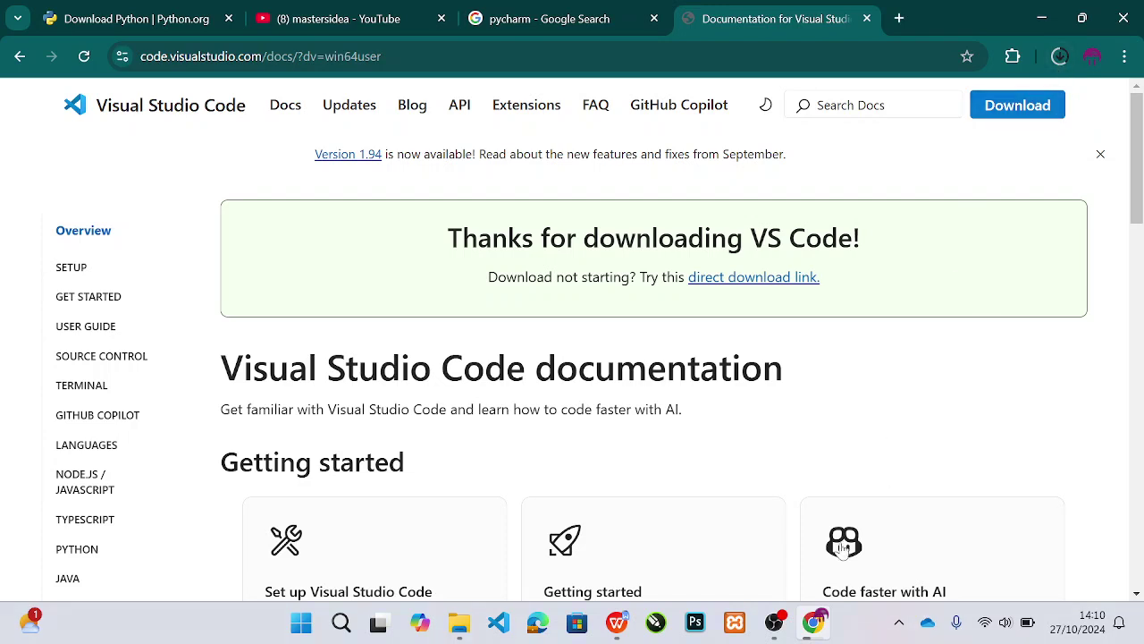
mouse_move(767, 637)
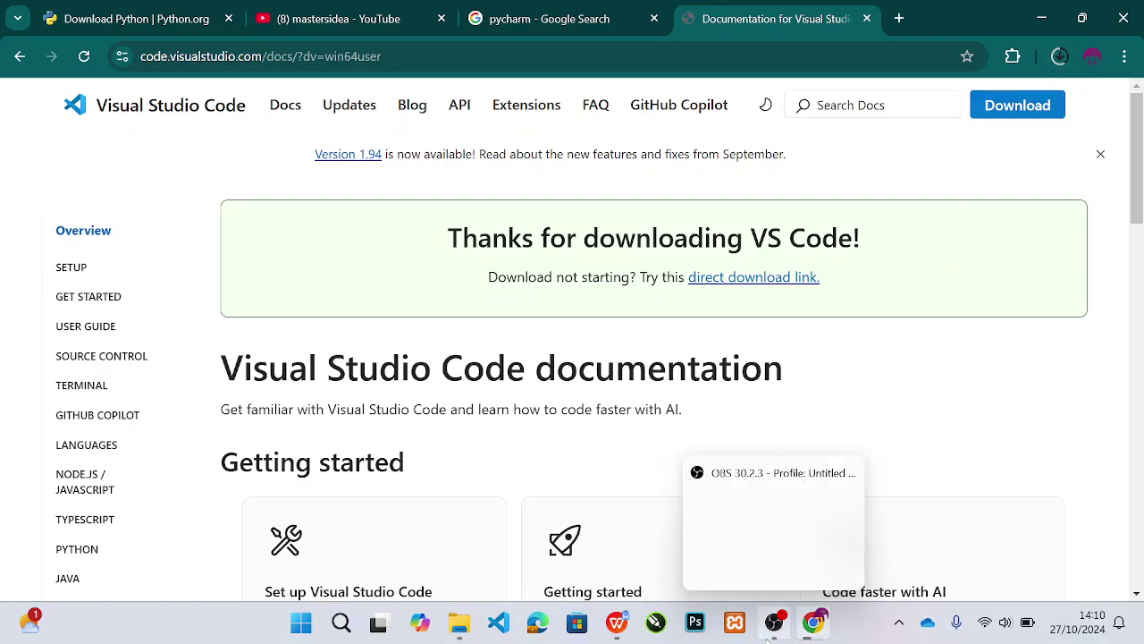